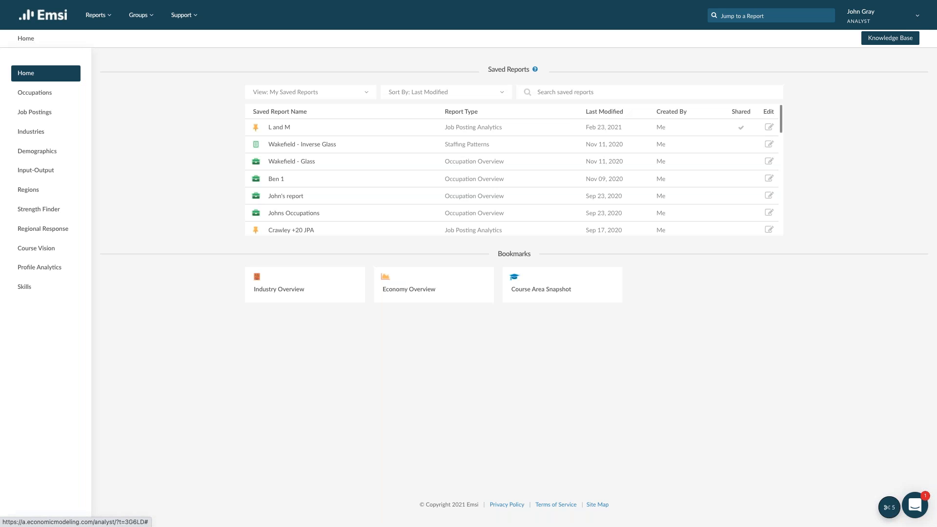
pyautogui.click(917, 19)
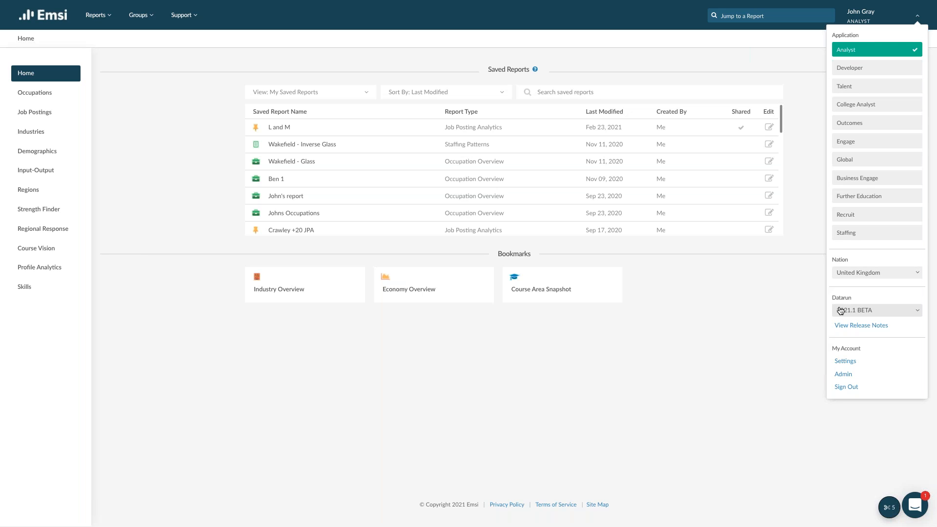
pyautogui.click(772, 305)
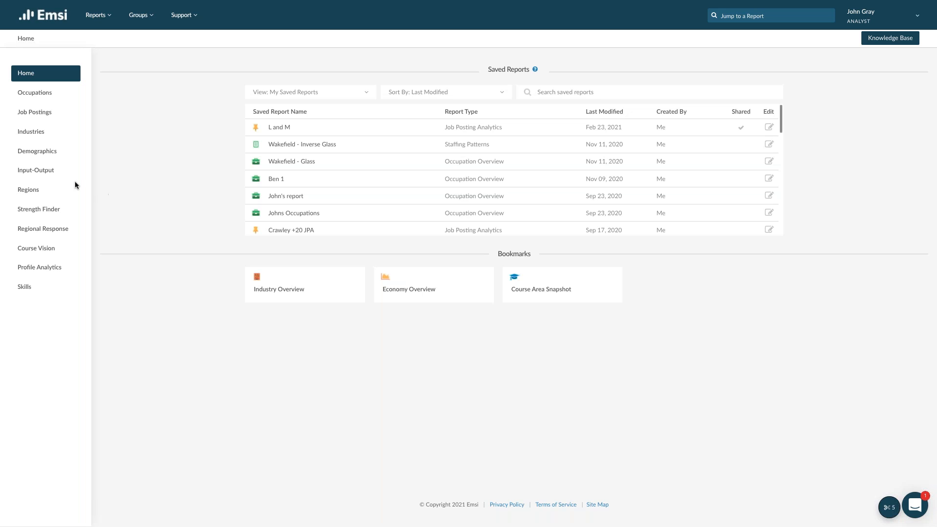
# Step: Open the Occupation Table report, limit it to Professional Occupations (2), and run it for the South East region
pyautogui.click(41, 95)
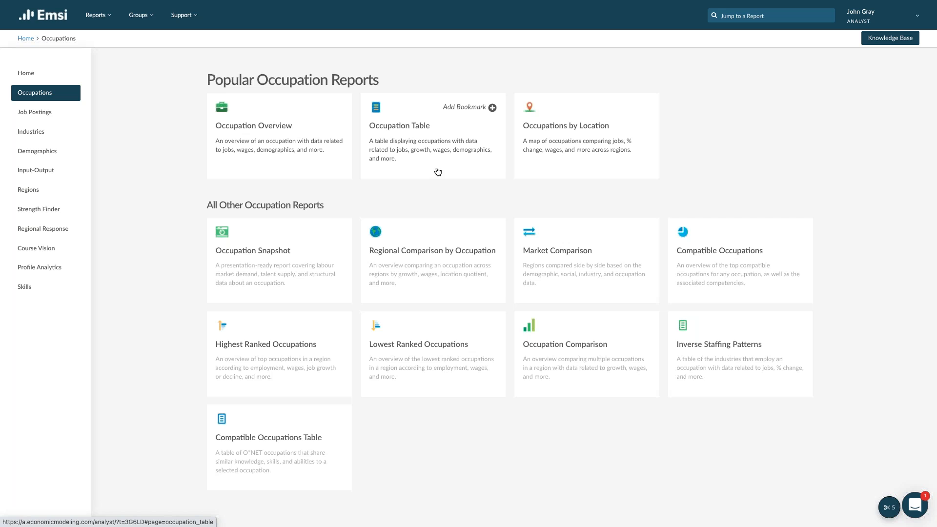
pyautogui.click(422, 146)
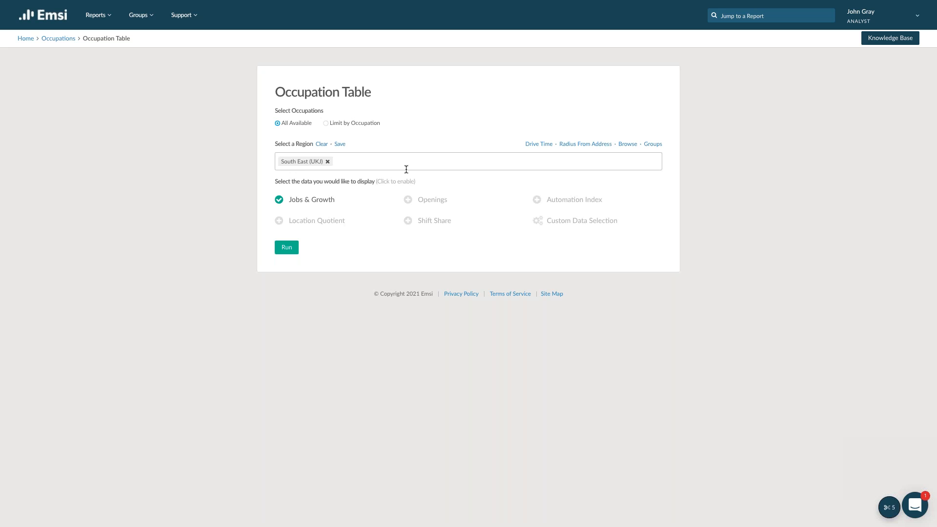
pyautogui.click(326, 124)
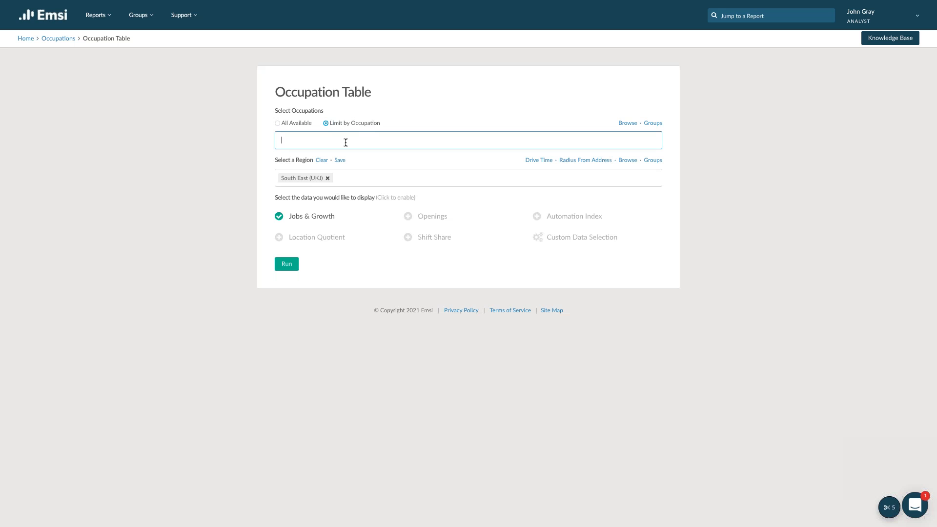
pyautogui.write('rof')
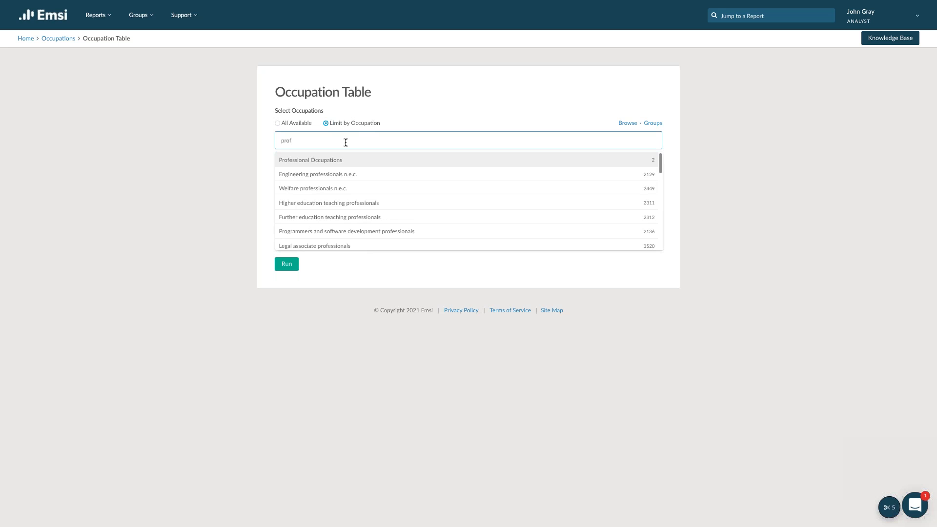
pyautogui.press('Return')
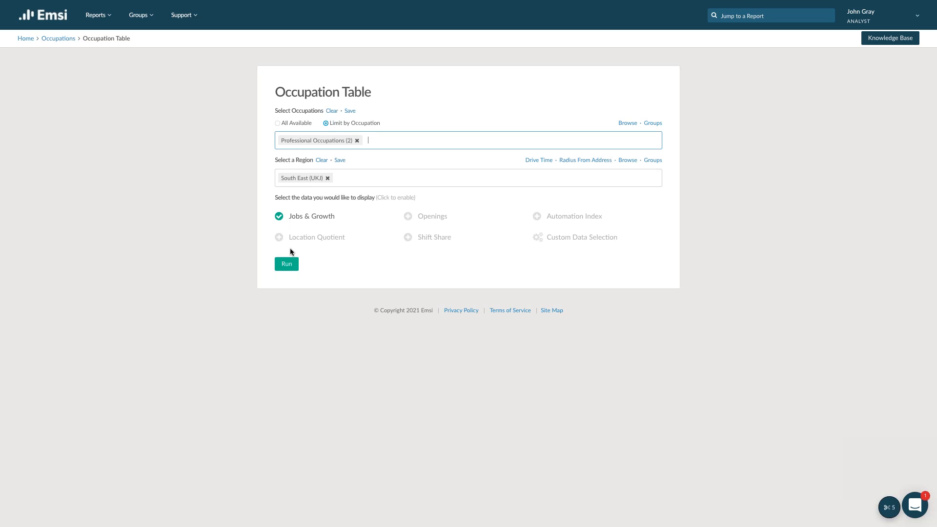
pyautogui.click(287, 265)
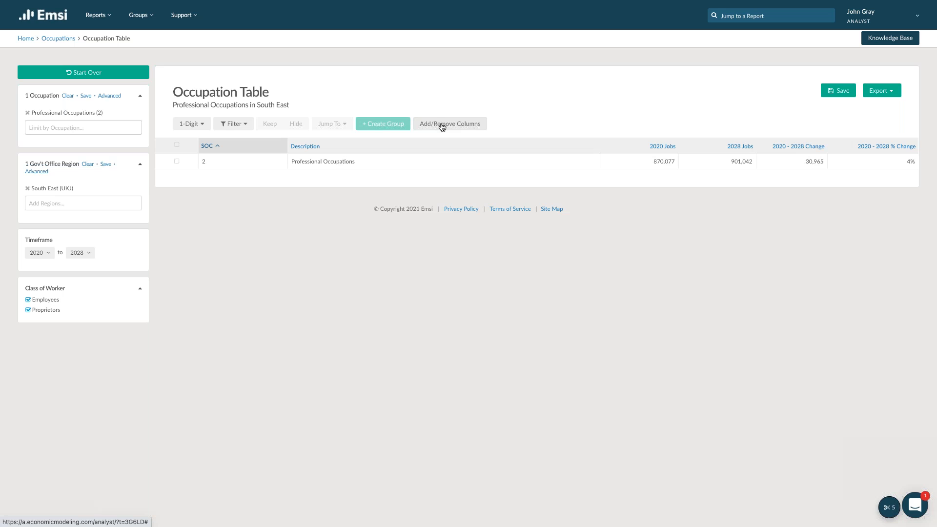
# Step: Show all occupation levels and expand Professional Occupations through Health Professionals down to the occupations under Nursing and Midwifery Professionals
pyautogui.click(205, 128)
pyautogui.click(201, 144)
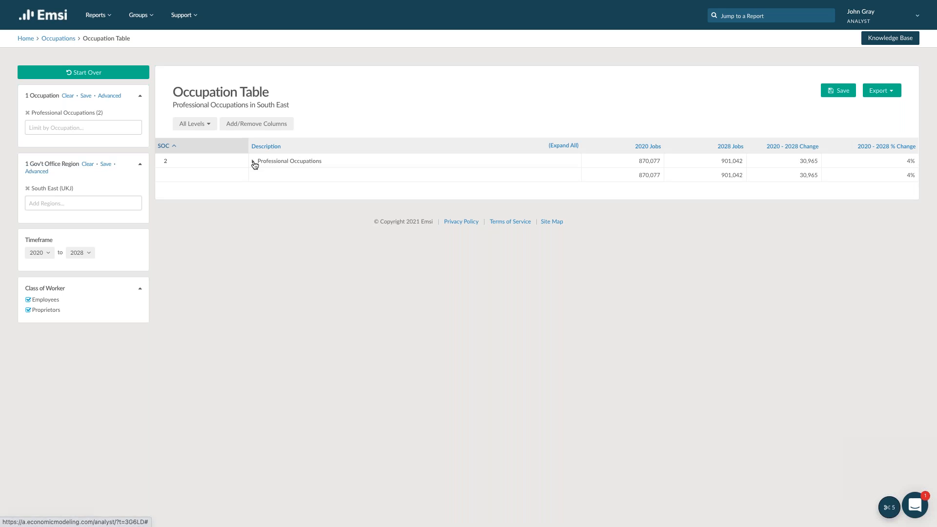
pyautogui.click(253, 163)
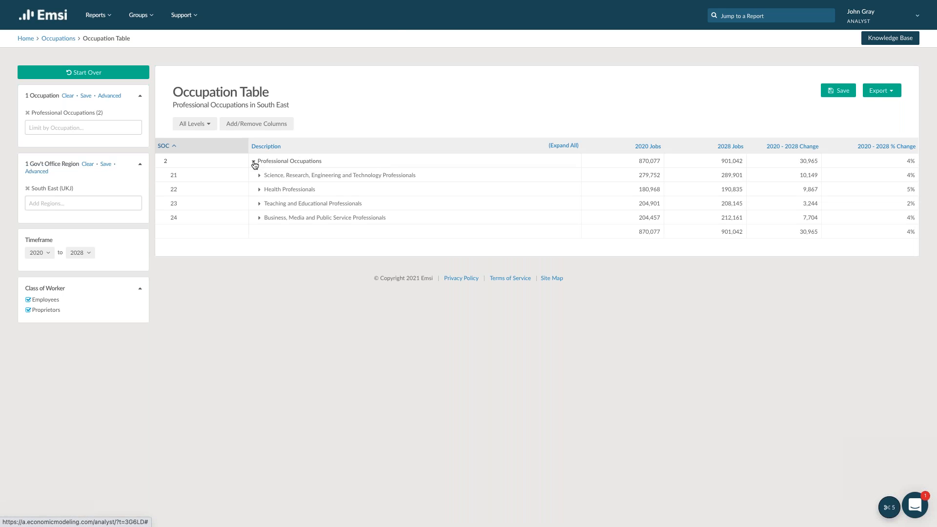
pyautogui.click(261, 191)
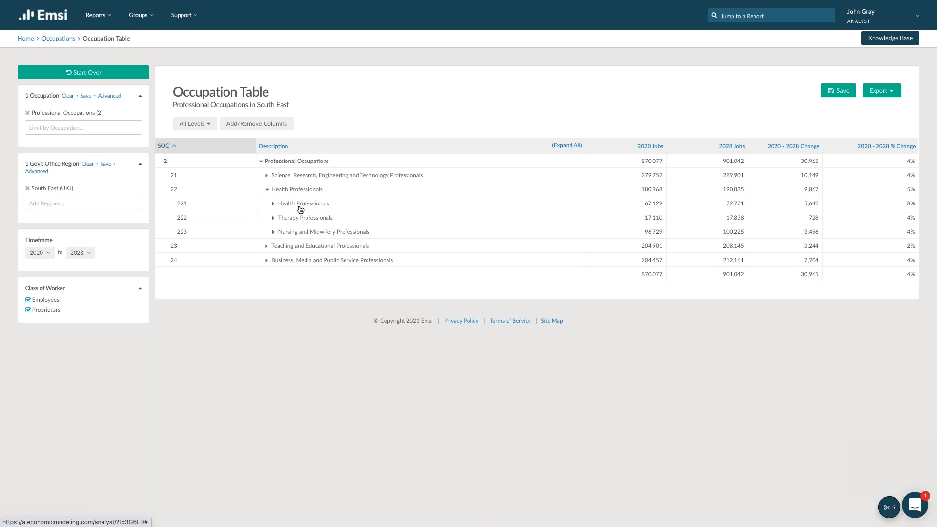
pyautogui.click(274, 232)
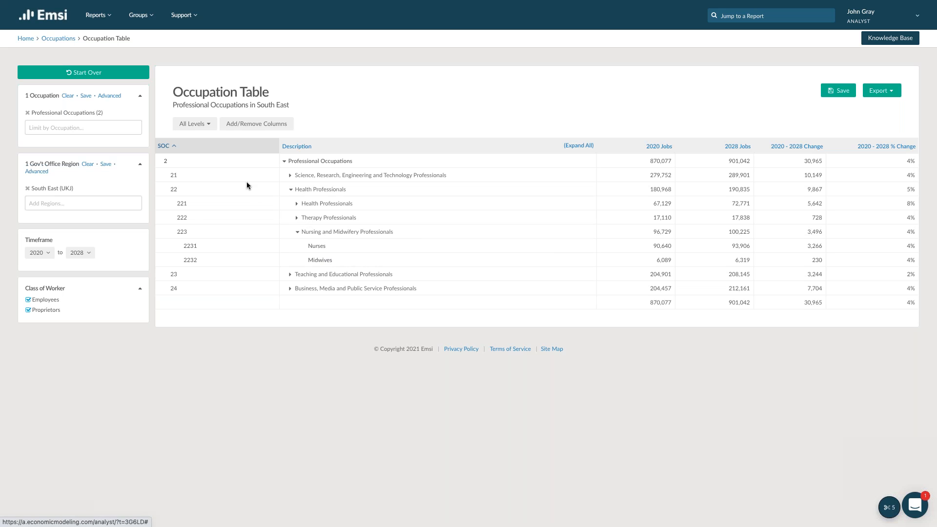
# Step: Start the Occupation Table report over and limit it to Professional Occupations (2)
pyautogui.click(98, 76)
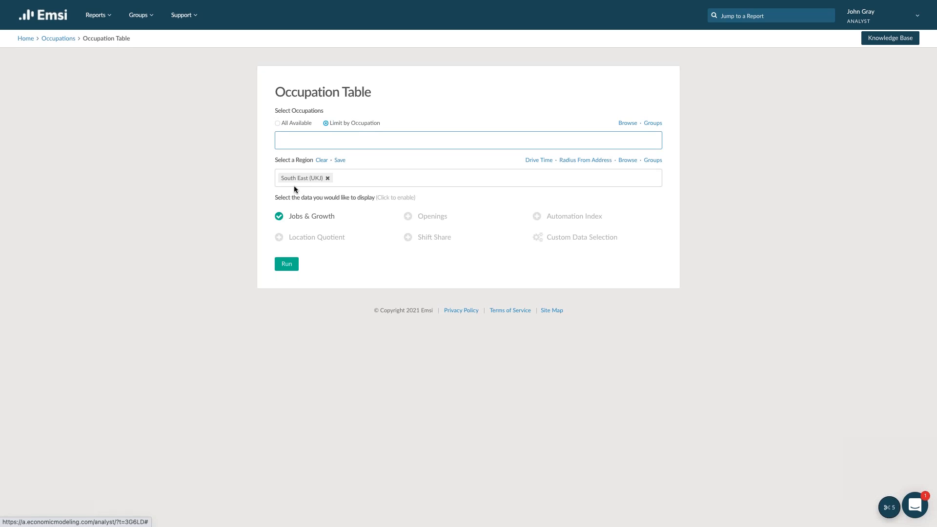
pyautogui.write('rof')
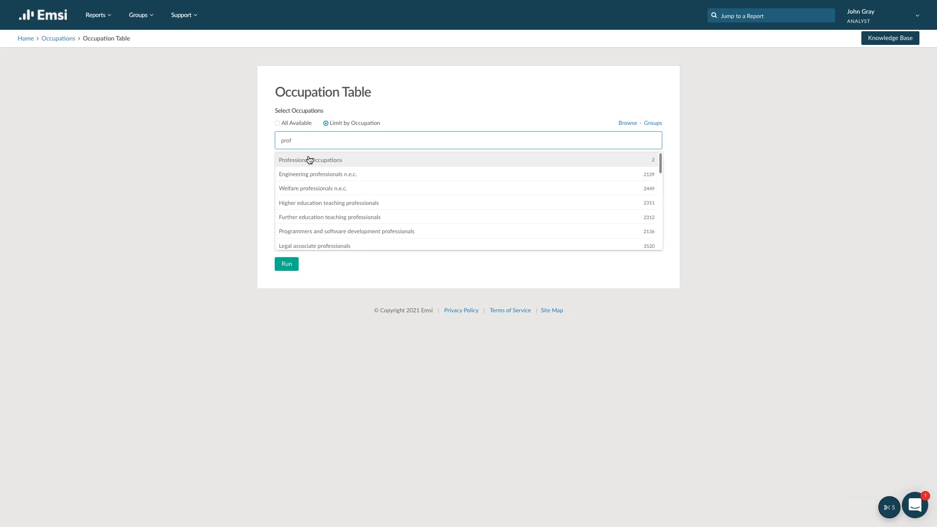
pyautogui.click(309, 160)
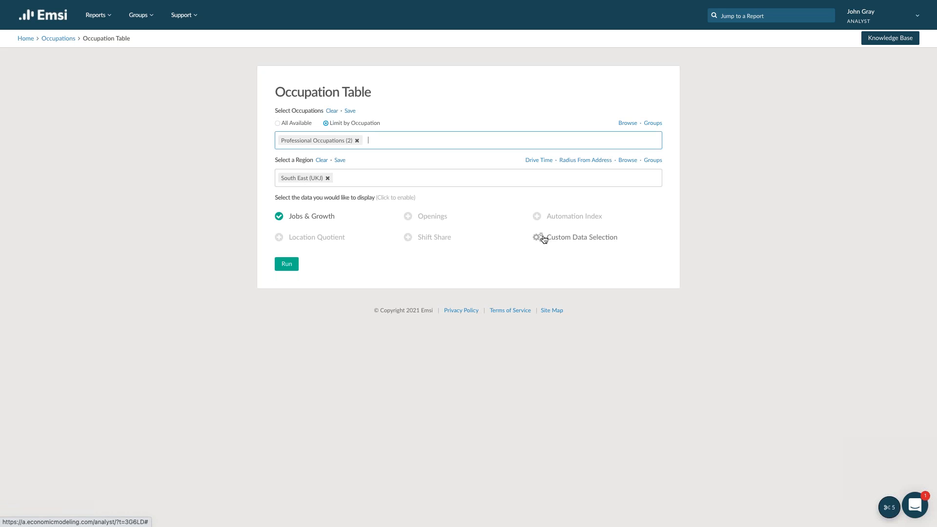
# Step: Switch the data to display from Jobs & Growth to Openings and open the Custom Data Selection
pyautogui.click(410, 220)
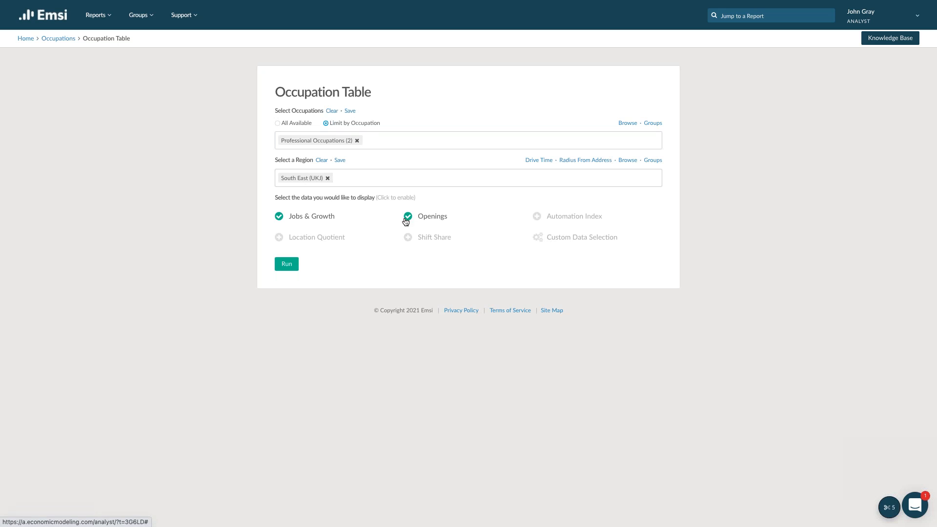
pyautogui.click(308, 218)
pyautogui.click(537, 237)
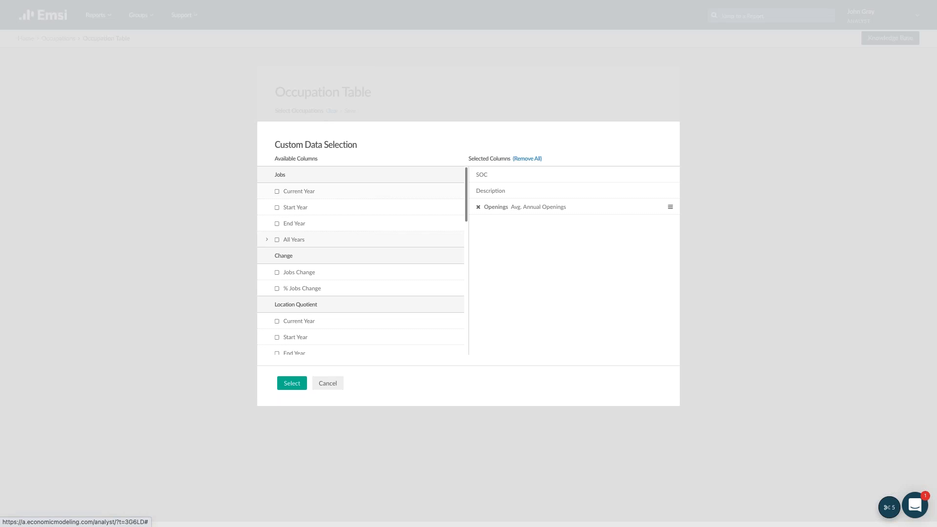
# Step: Add the Jobs Current Year, Jobs End Year, % Jobs Change and Jobs Change columns to the selected data
pyautogui.click(278, 192)
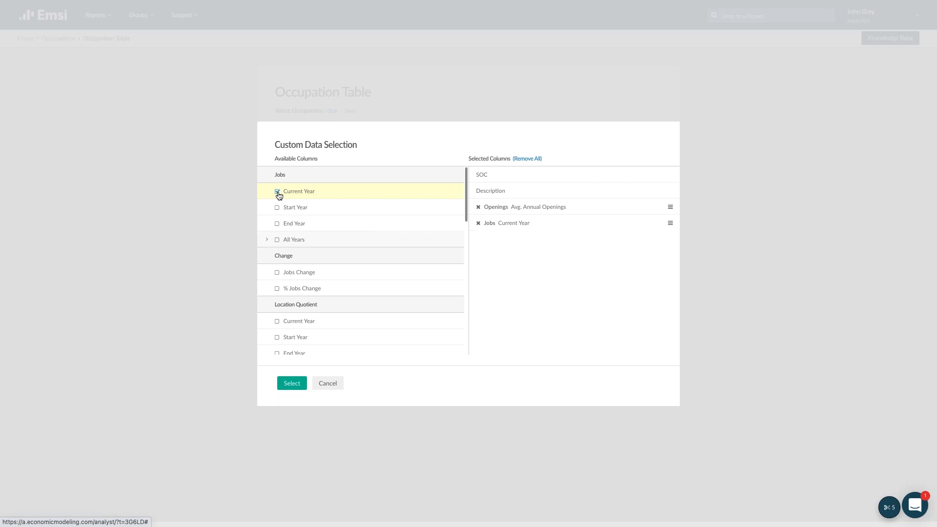
pyautogui.click(277, 224)
pyautogui.scroll(-1, 307, 243)
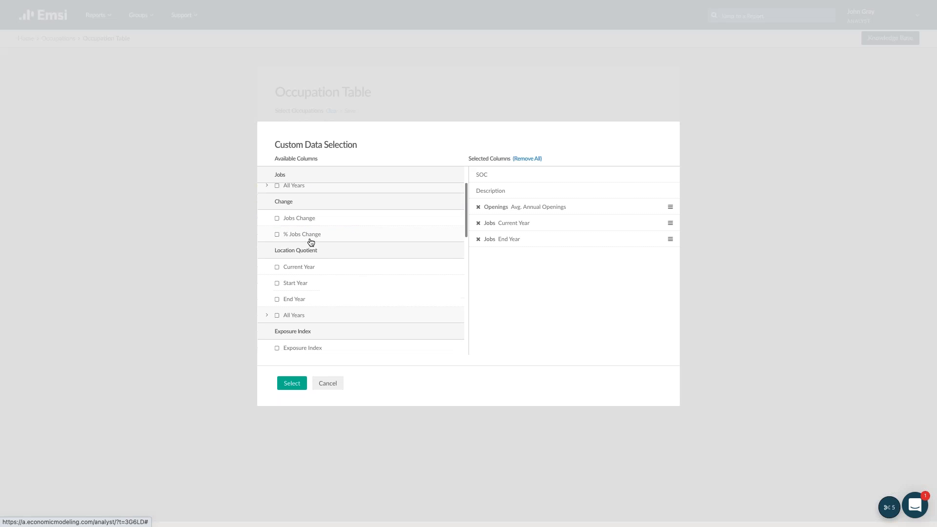
pyautogui.click(278, 235)
pyautogui.click(277, 219)
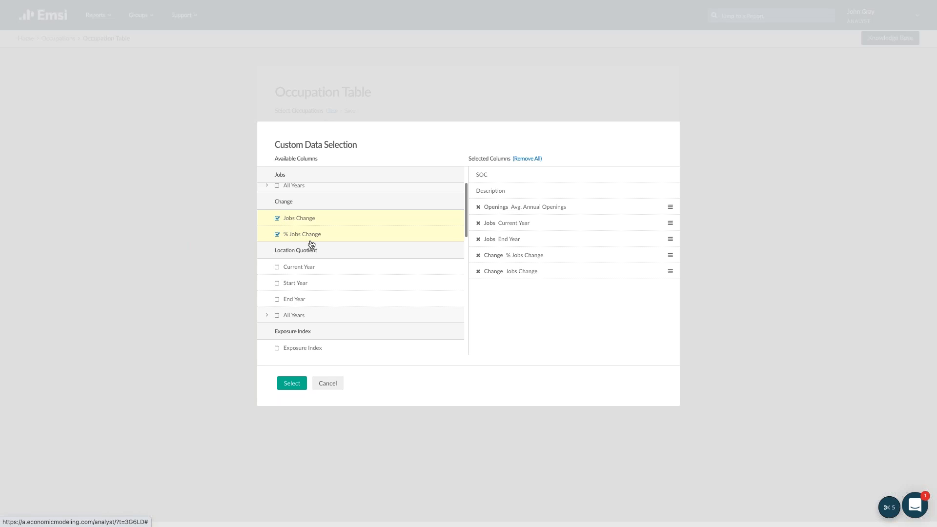
# Step: Add the Location Quotient End Year and Exposure Index columns to the selected data
pyautogui.scroll(-1, 311, 244)
pyautogui.scroll(-1, 310, 244)
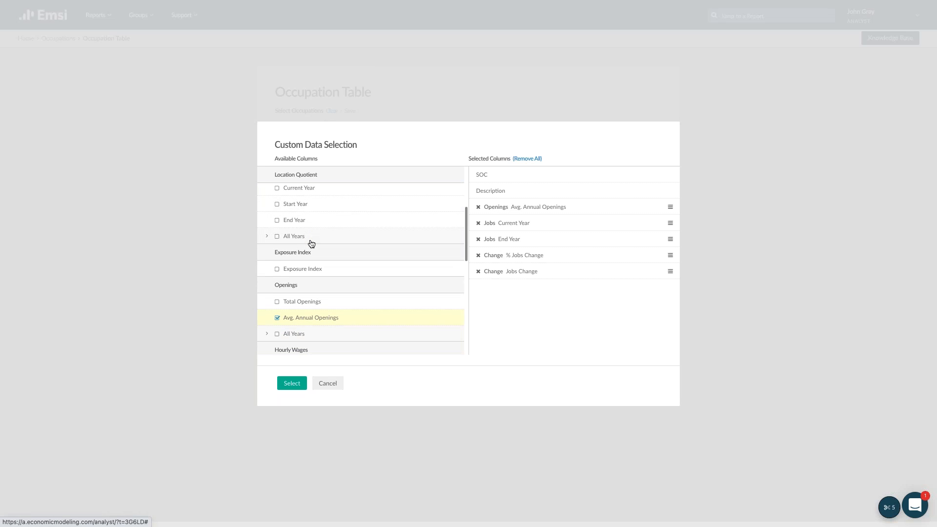
pyautogui.scroll(1, 310, 243)
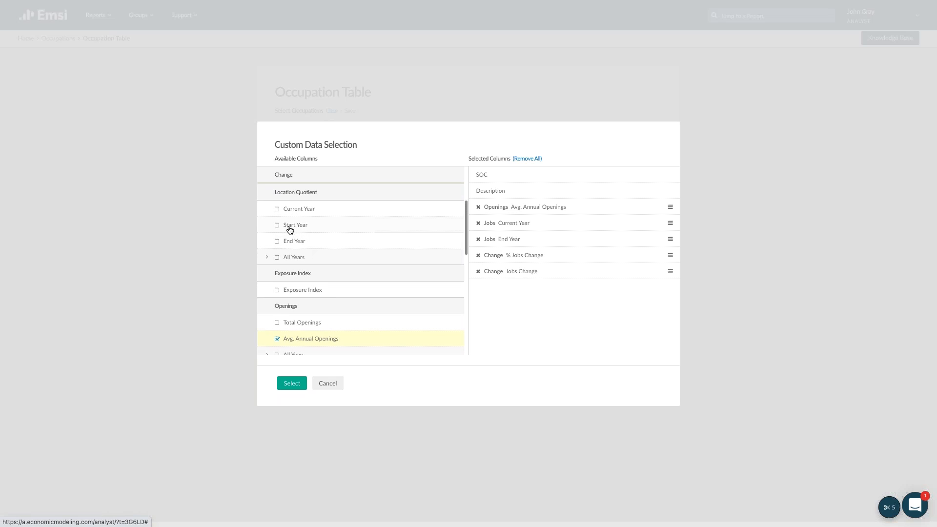
pyautogui.click(277, 241)
pyautogui.scroll(-2, 357, 257)
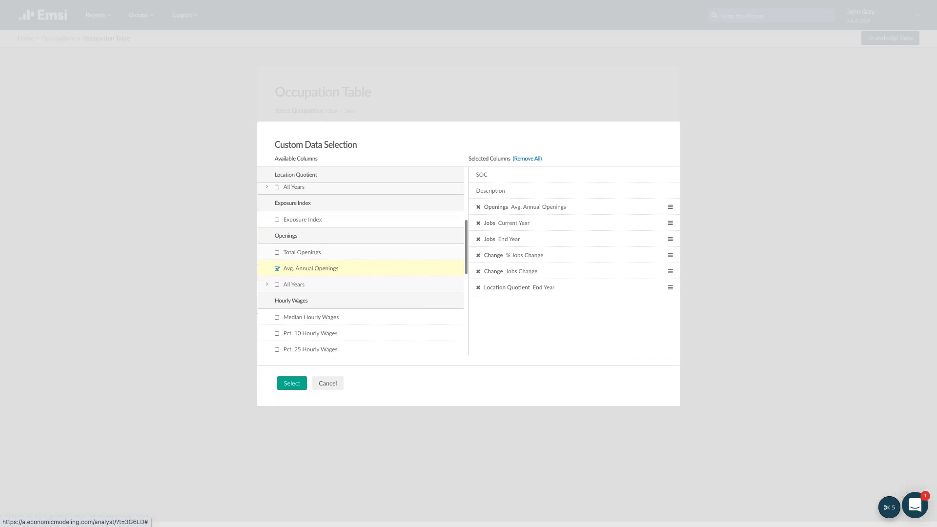
pyautogui.click(277, 216)
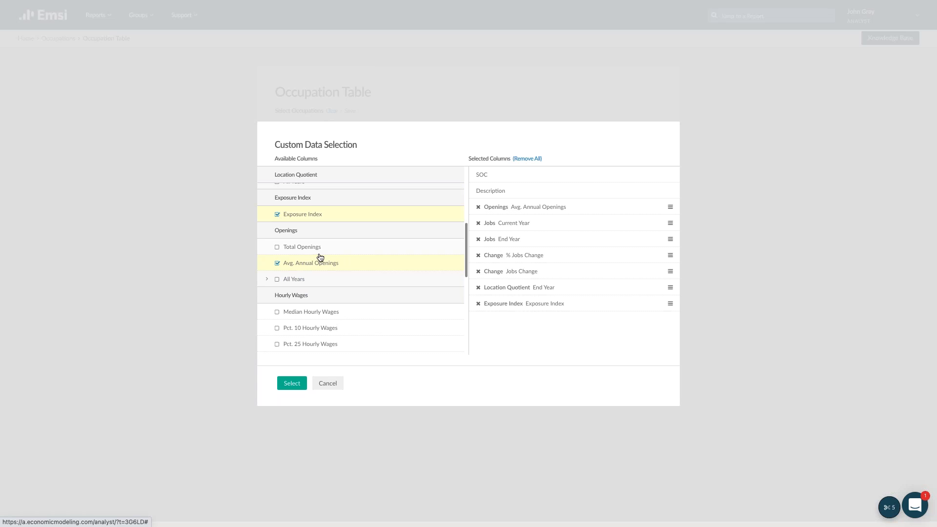
# Step: Remove the Avg. Annual Openings column and add the Automation Index column
pyautogui.scroll(-1, 320, 257)
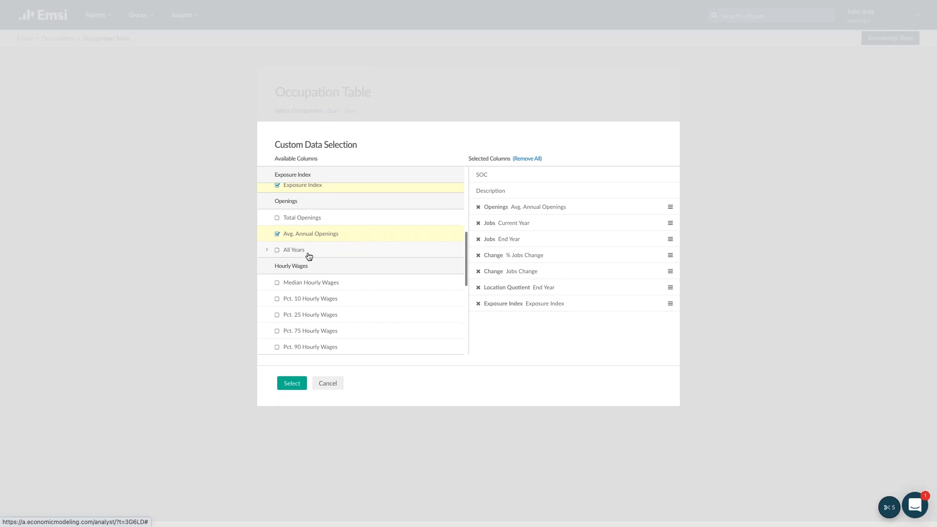
pyautogui.click(277, 234)
pyautogui.scroll(-3, 318, 259)
pyautogui.scroll(-1, 320, 263)
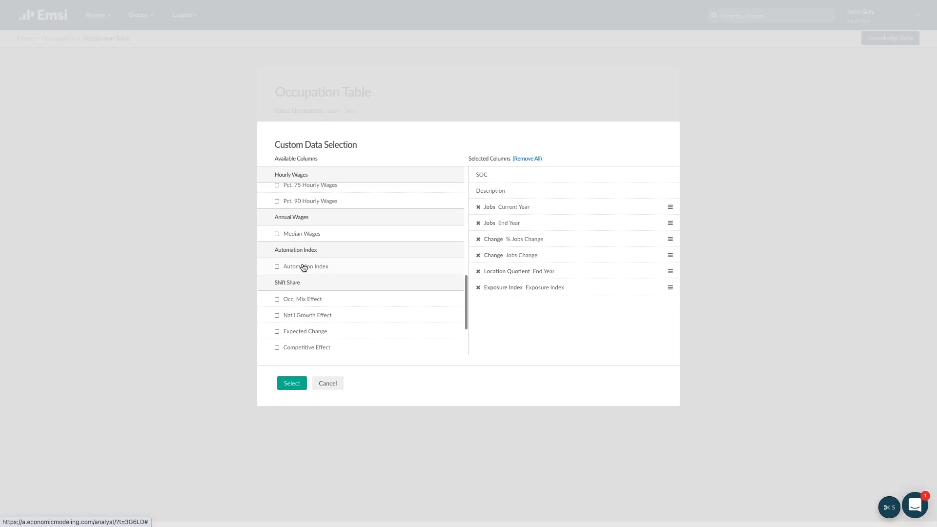
pyautogui.click(278, 267)
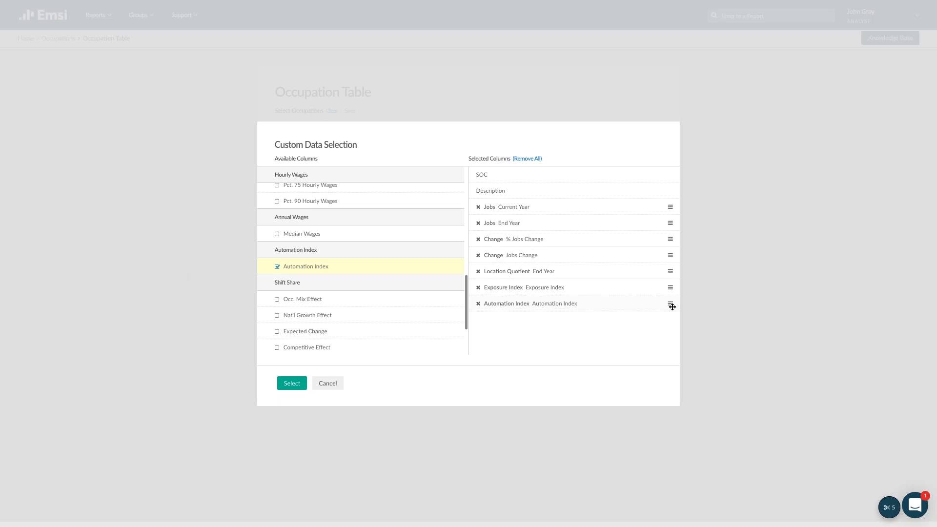
# Step: Place the Automation Index column directly before Exposure Index and run the report with the custom columns
pyautogui.moveTo(672, 302); pyautogui.dragTo(670, 286)
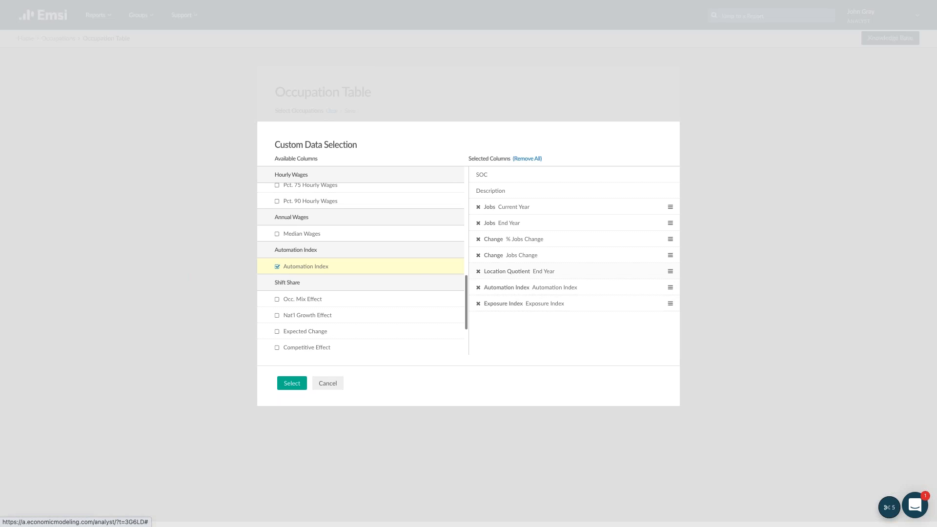
pyautogui.click(292, 384)
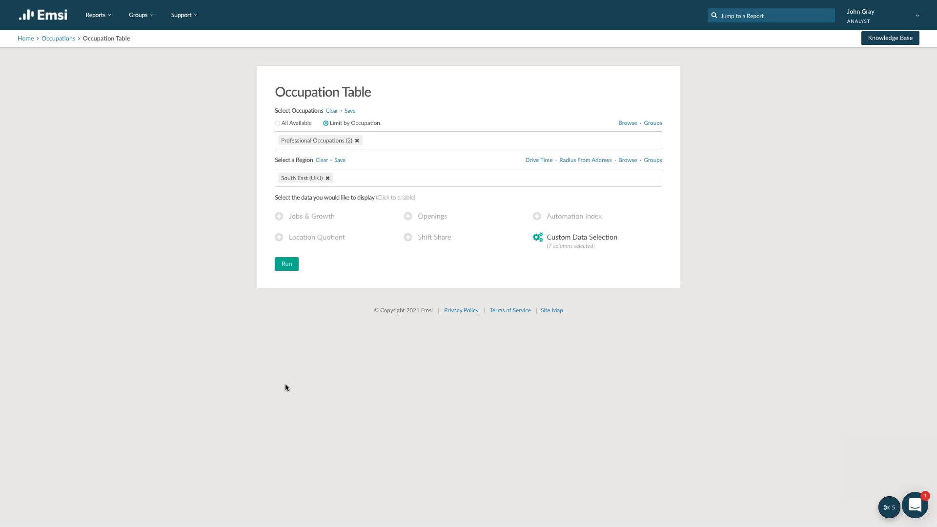
pyautogui.click(286, 265)
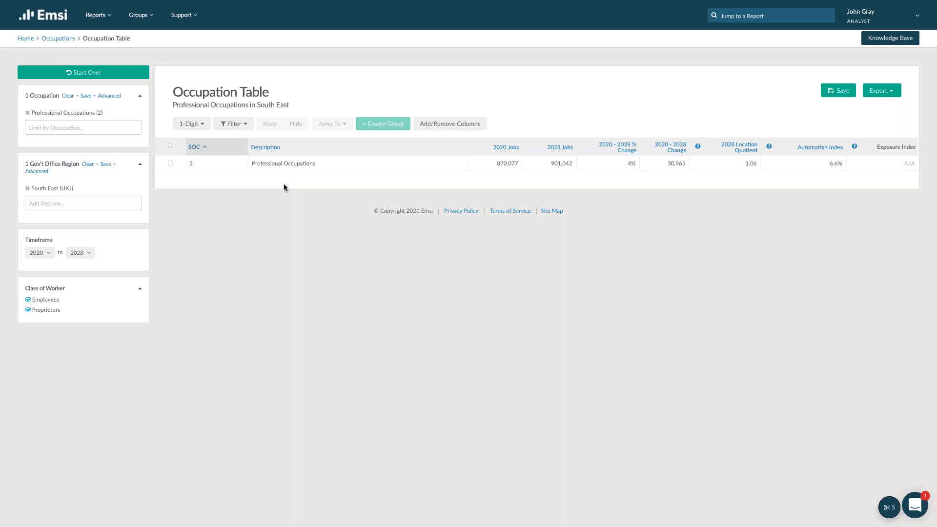
# Step: List the Professional Occupations results at the 4-Digit level and look over the table
pyautogui.click(204, 126)
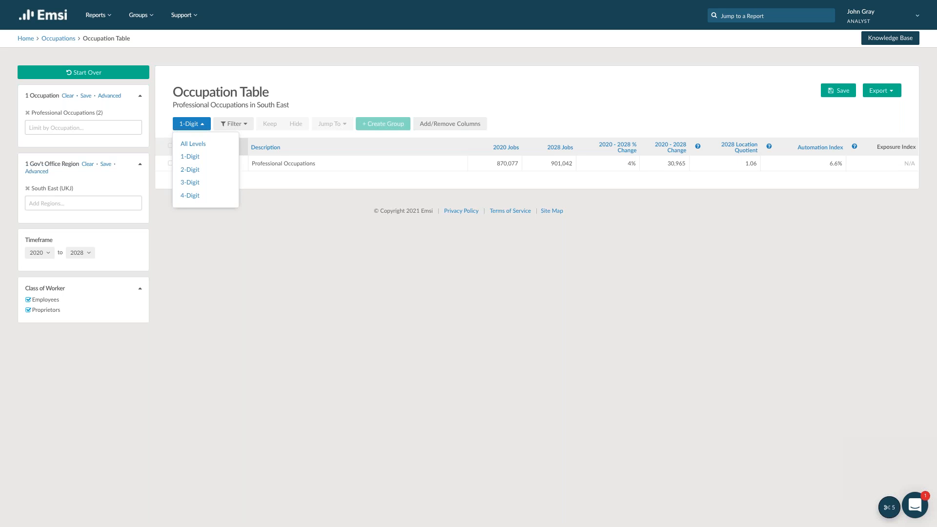
pyautogui.click(194, 197)
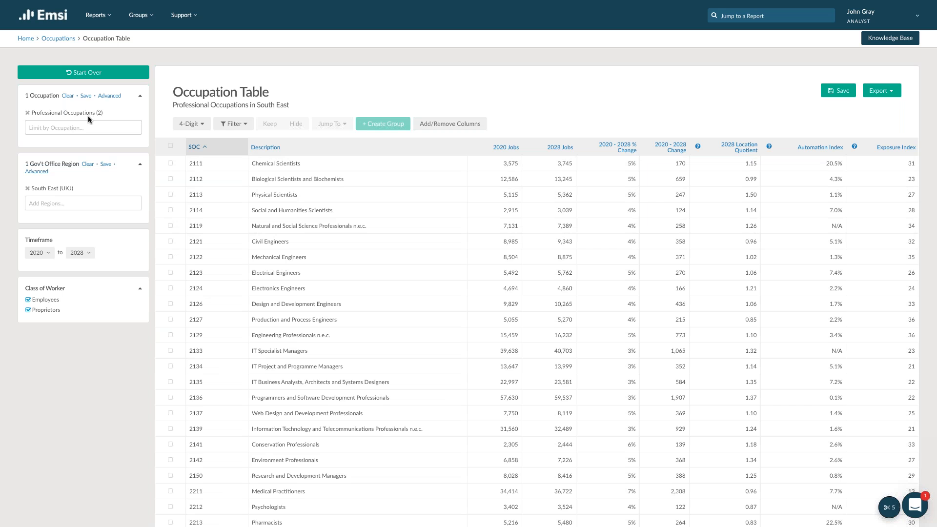
pyautogui.scroll(-5, 258, 169)
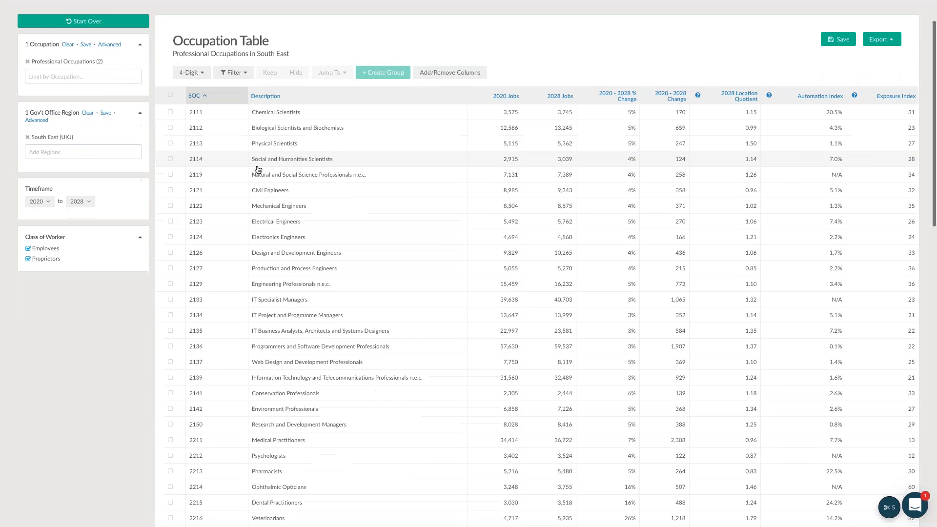
pyautogui.scroll(5, 258, 169)
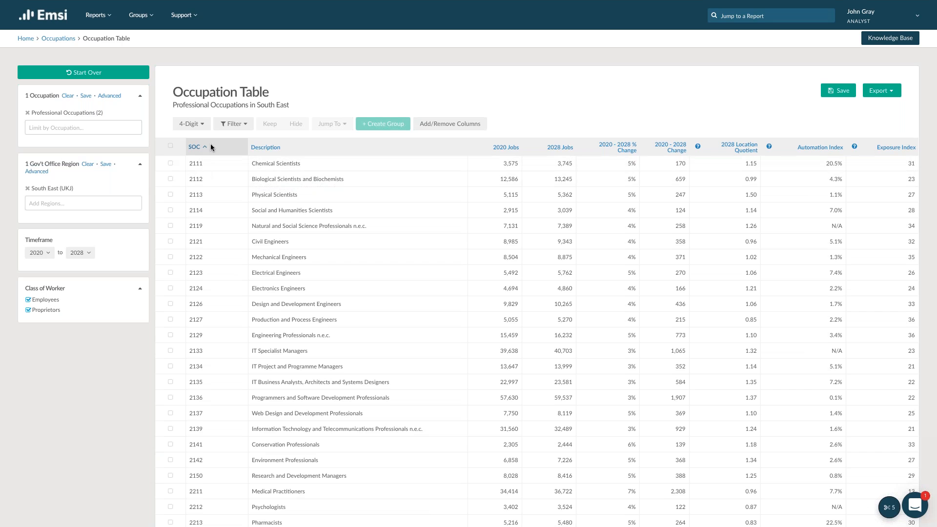
pyautogui.click(204, 126)
pyautogui.click(334, 95)
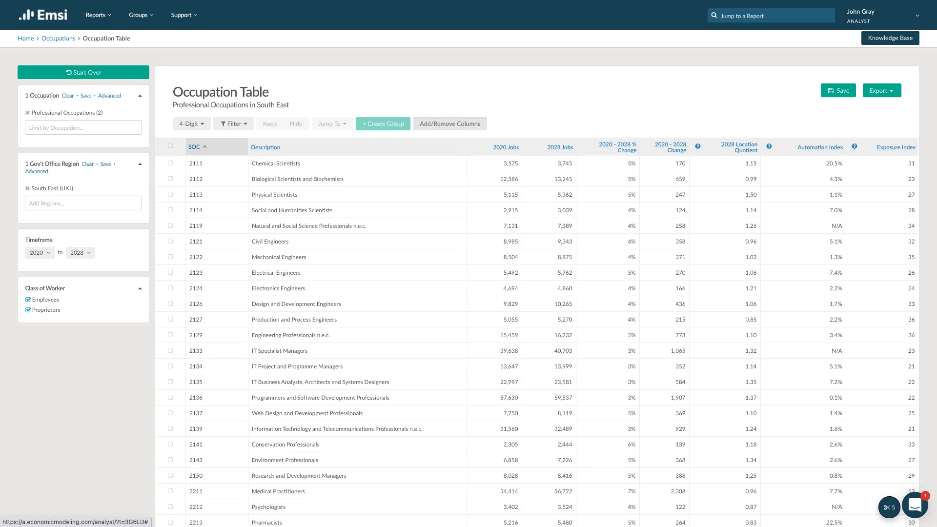
# Step: Place the Jobs Change column directly before % Jobs Change in the custom columns and apply the new order
pyautogui.click(450, 123)
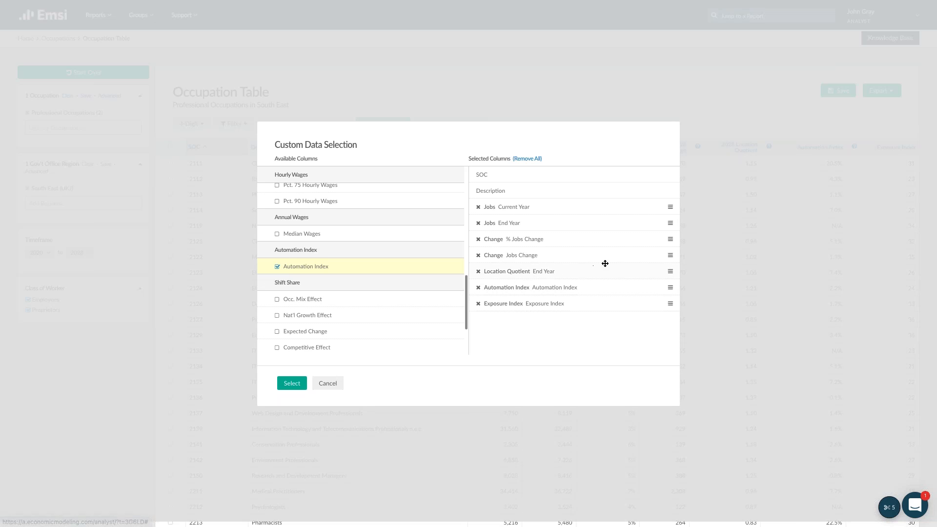
pyautogui.moveTo(672, 255); pyautogui.dragTo(671, 236)
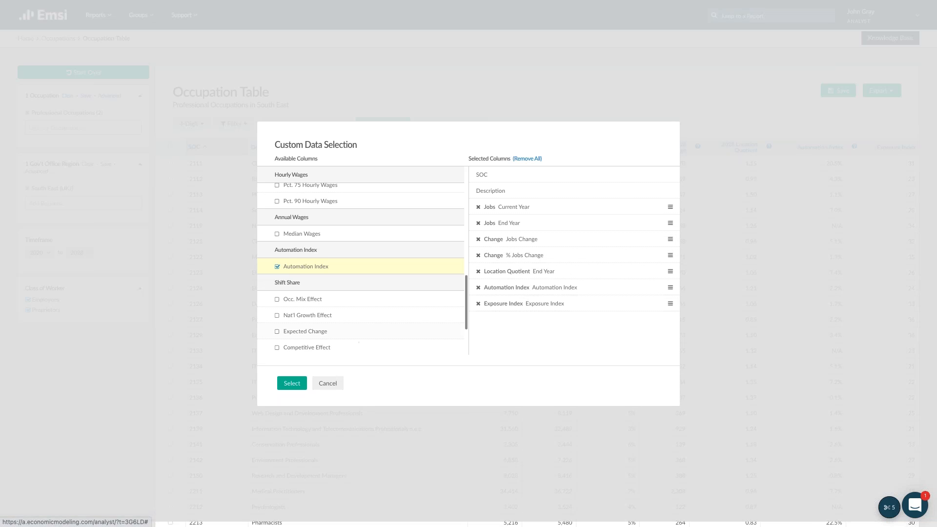
pyautogui.click(297, 383)
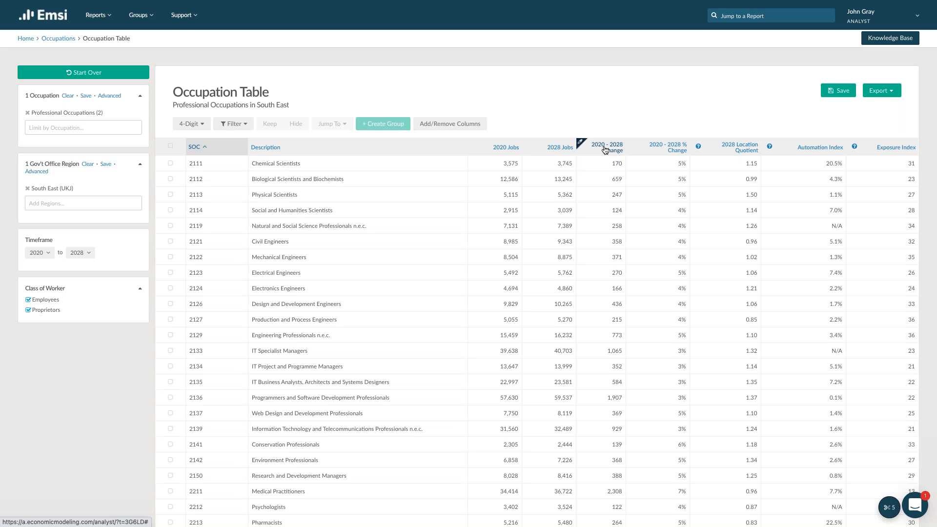
# Step: Sort the occupations by 2020 - 2028 Change from highest to lowest and look over the table
pyautogui.click(611, 151)
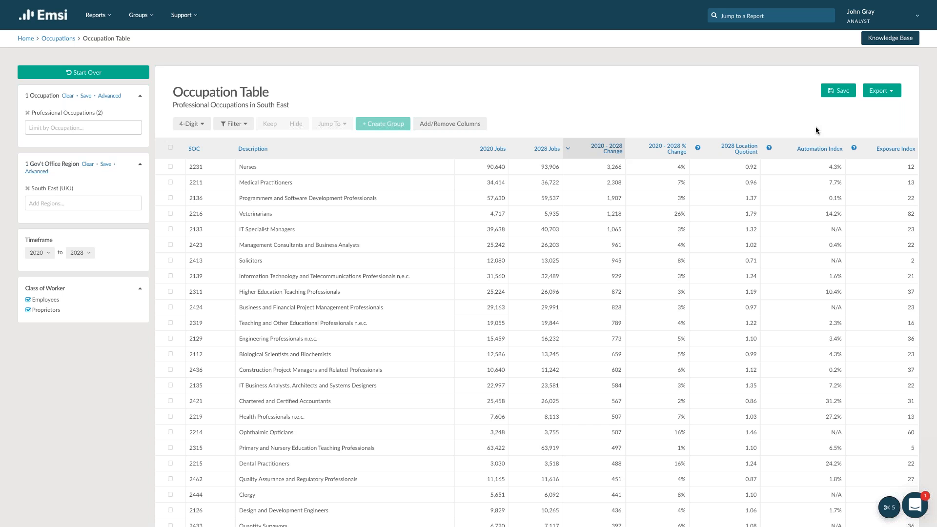
pyautogui.scroll(-2, 792, 199)
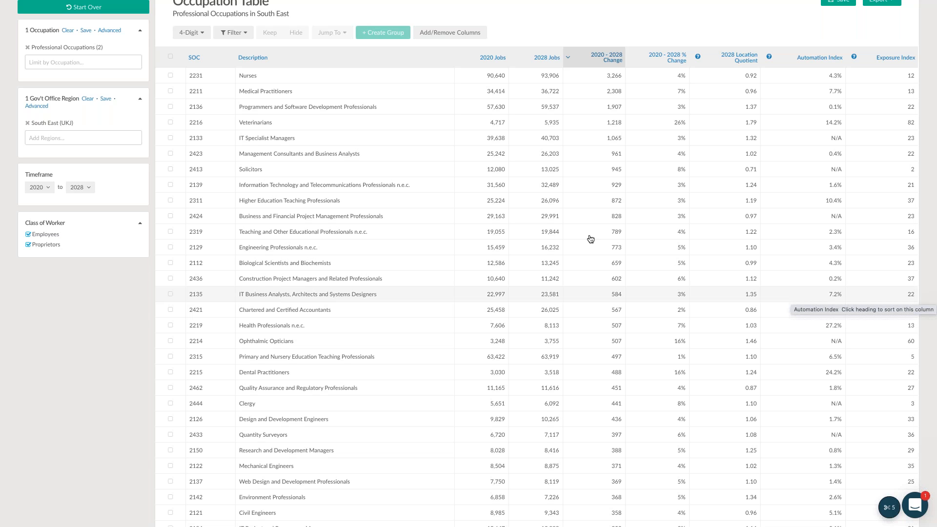
pyautogui.scroll(-2, 559, 248)
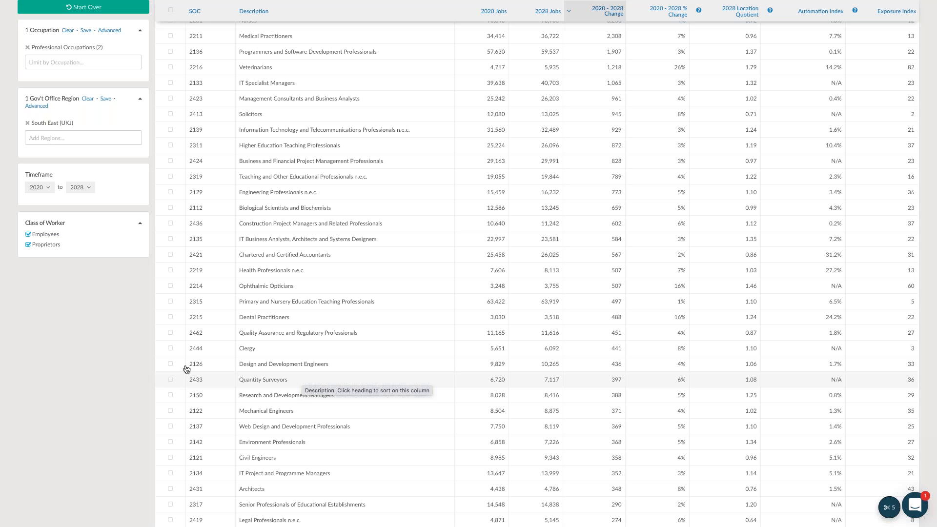
pyautogui.scroll(3, 115, 373)
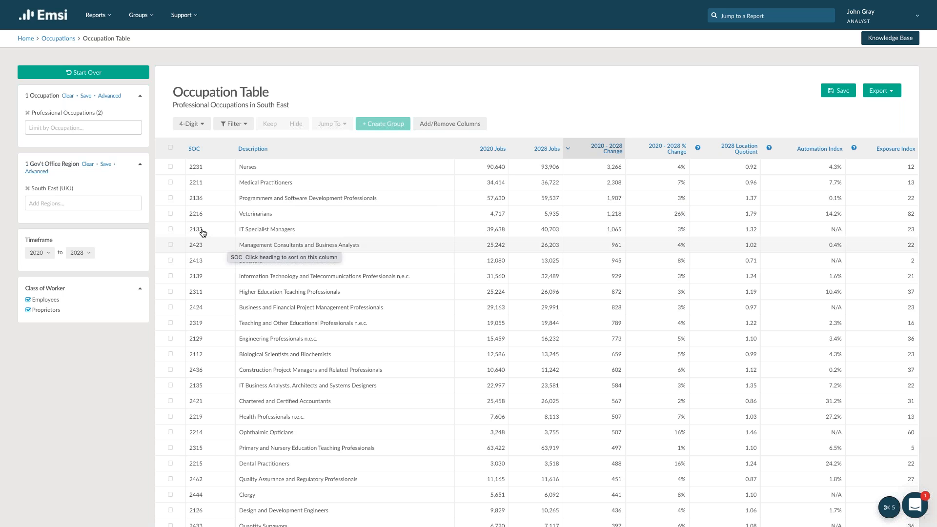
# Step: Keep only the first ten occupations, Nurses through Business and Financial Project Management Professionals, in the table
pyautogui.click(170, 166)
pyautogui.click(171, 183)
pyautogui.click(171, 198)
pyautogui.click(171, 214)
pyautogui.click(171, 229)
pyautogui.click(170, 245)
pyautogui.click(170, 261)
pyautogui.click(170, 276)
pyautogui.click(170, 292)
pyautogui.click(170, 307)
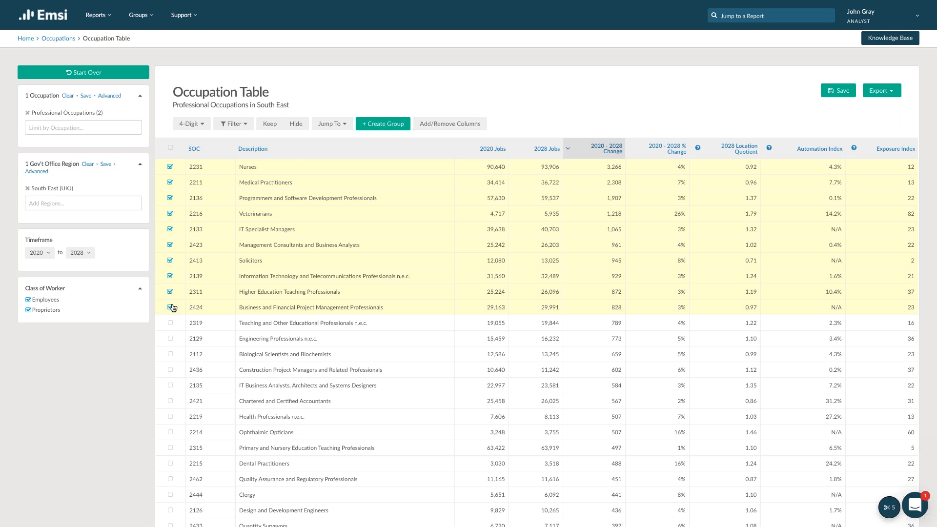
pyautogui.click(268, 126)
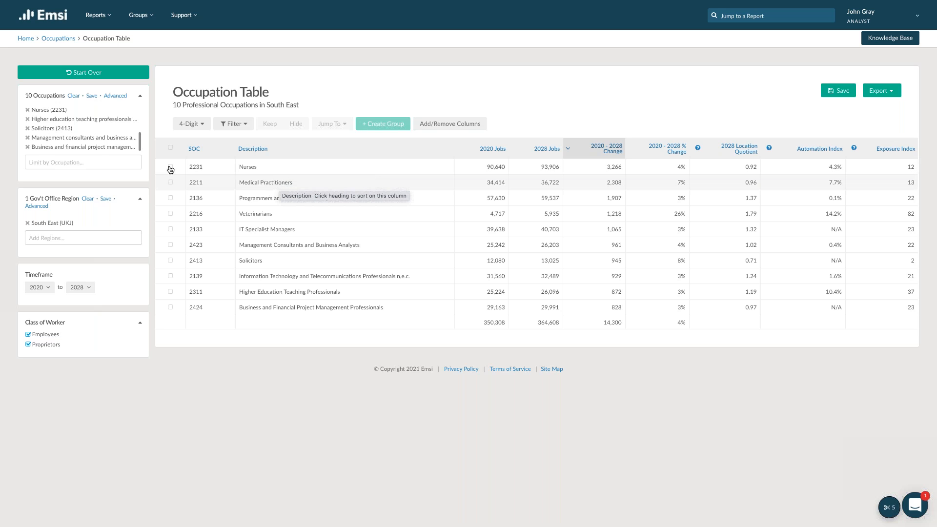
# Step: Check which reports all ten occupations can be carried over to and which export formats the table offers
pyautogui.click(170, 149)
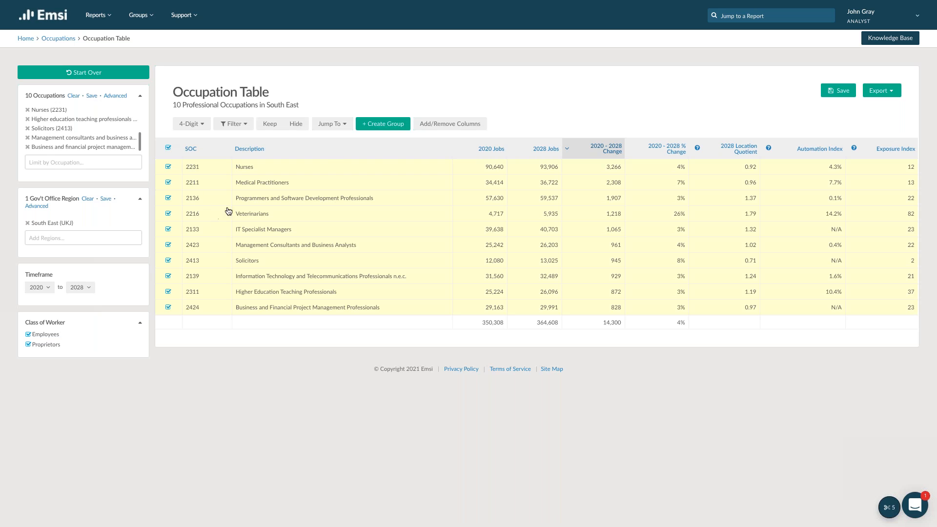
pyautogui.click(345, 126)
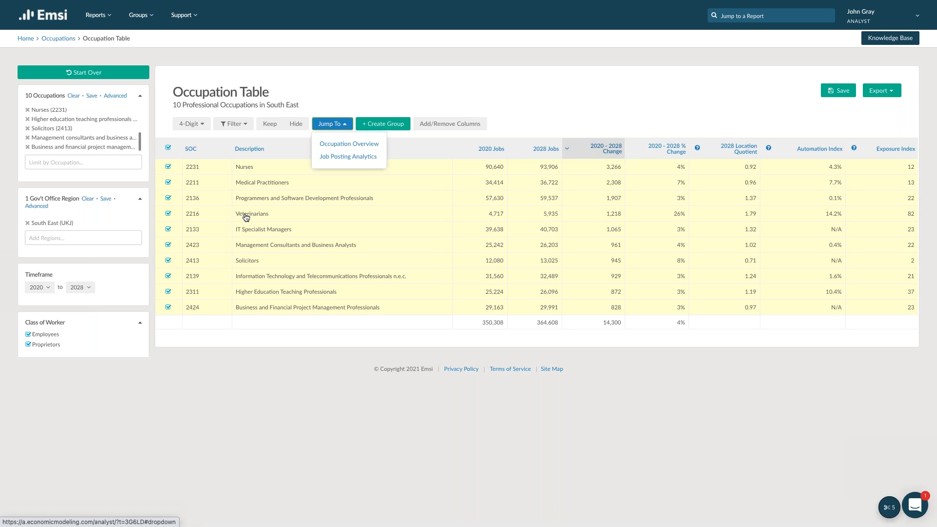
pyautogui.click(443, 98)
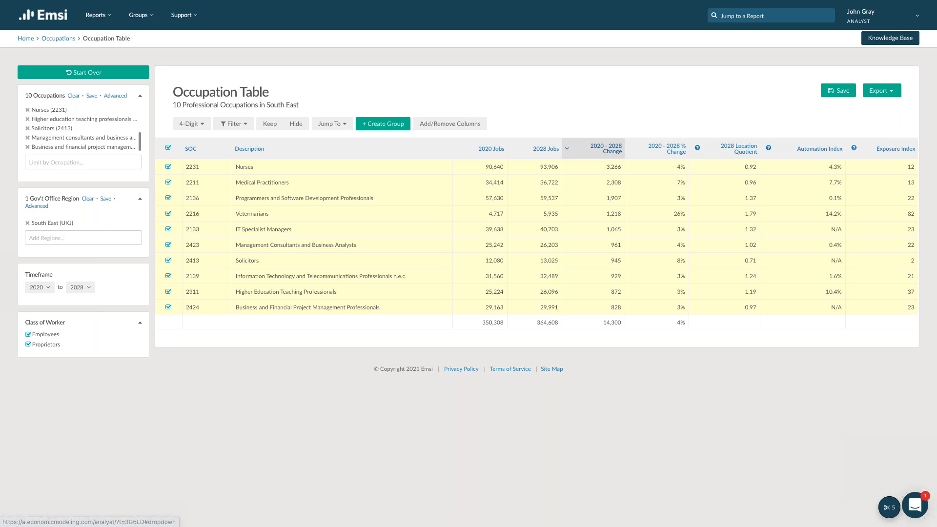
pyautogui.click(168, 148)
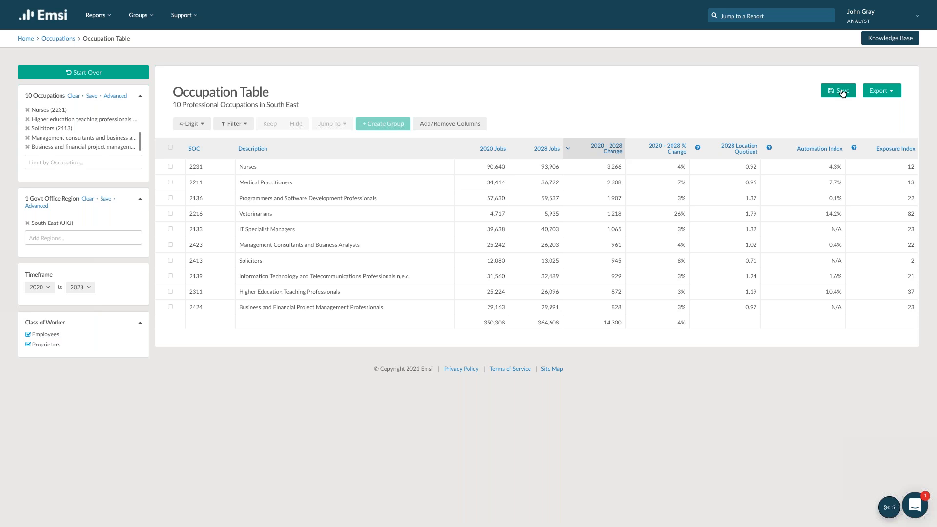
pyautogui.click(891, 92)
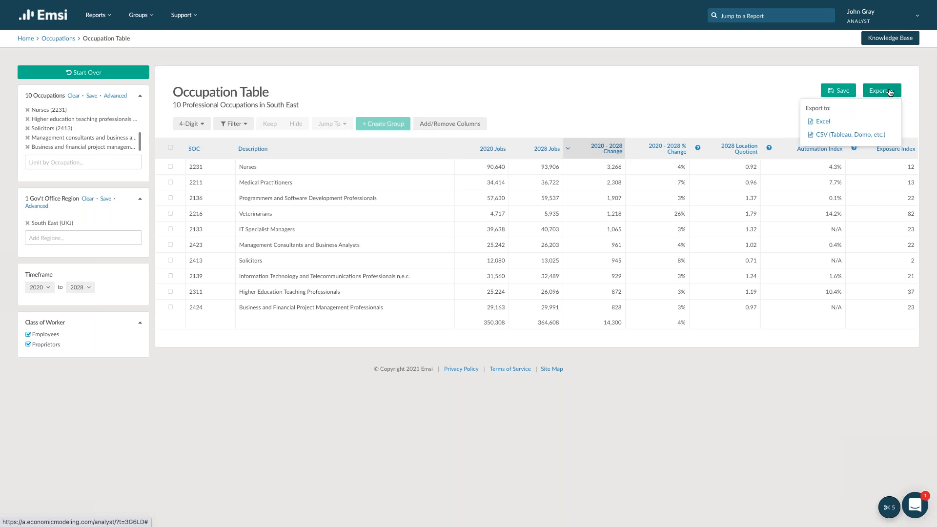
pyautogui.click(726, 97)
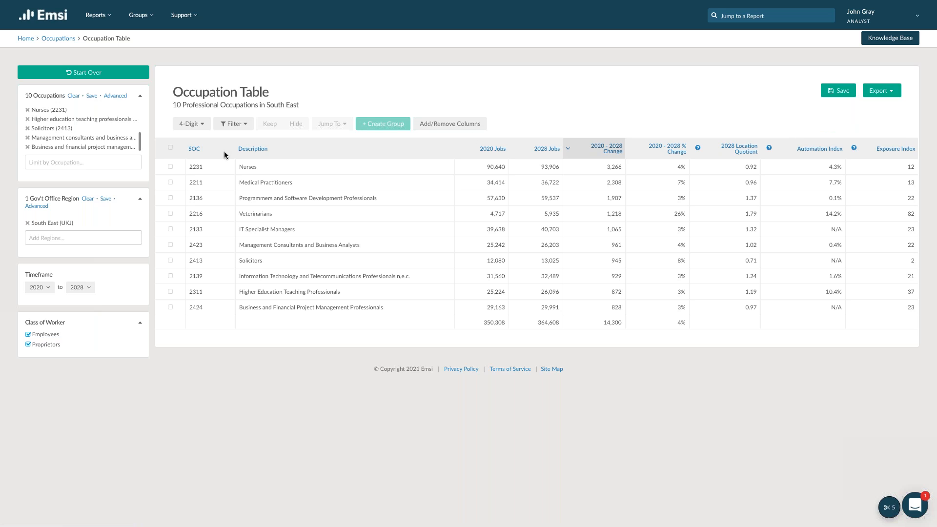
# Step: Add the Education Level column to the Occupation Table
pyautogui.click(449, 123)
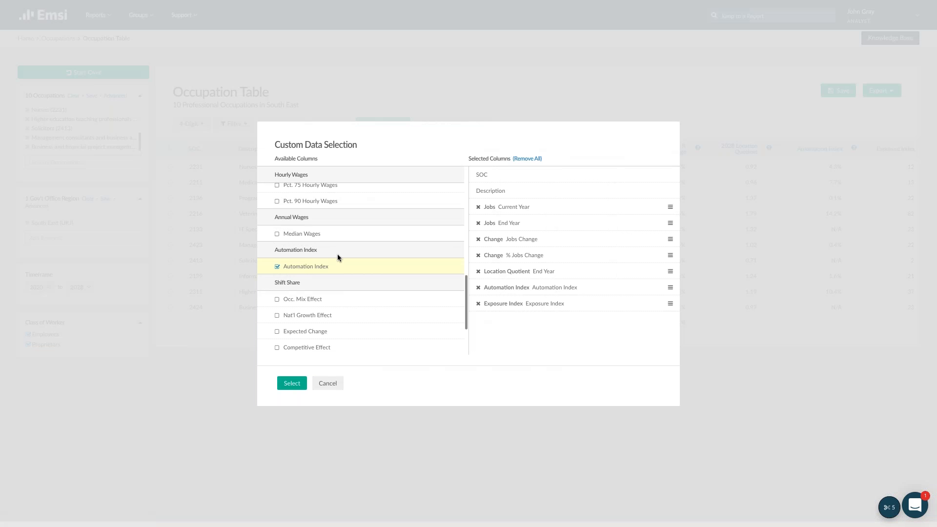
pyautogui.scroll(-3, 337, 253)
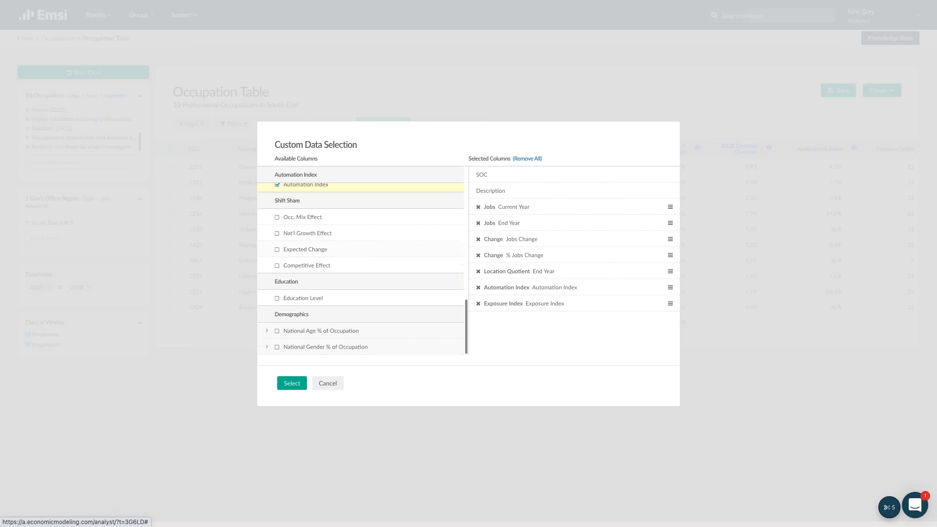
pyautogui.click(277, 298)
pyautogui.click(293, 383)
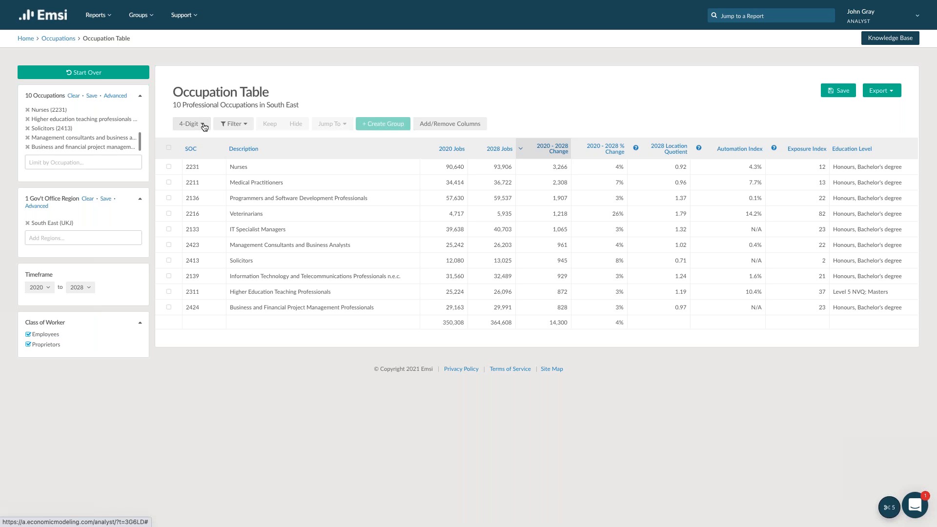
# Step: Go to the Industries reports and view the setup form of the Industry Table report
pyautogui.click(25, 39)
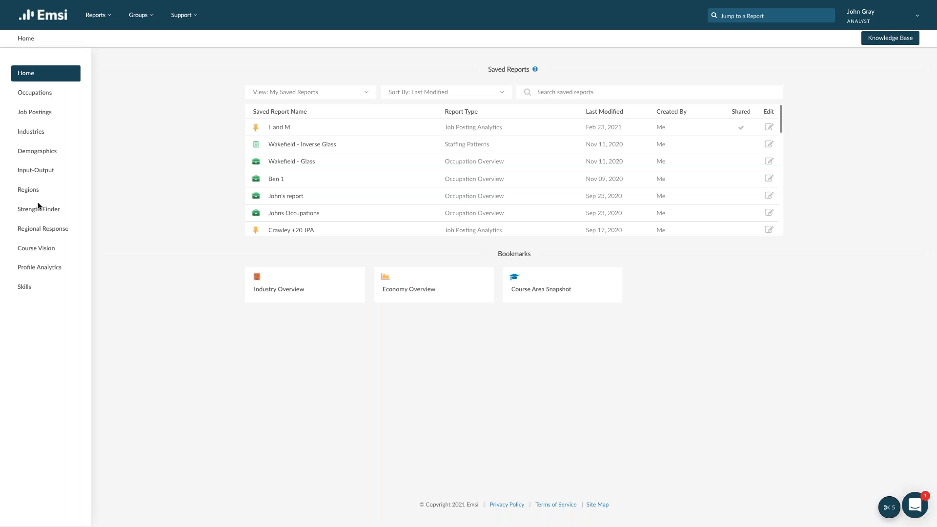
pyautogui.click(34, 133)
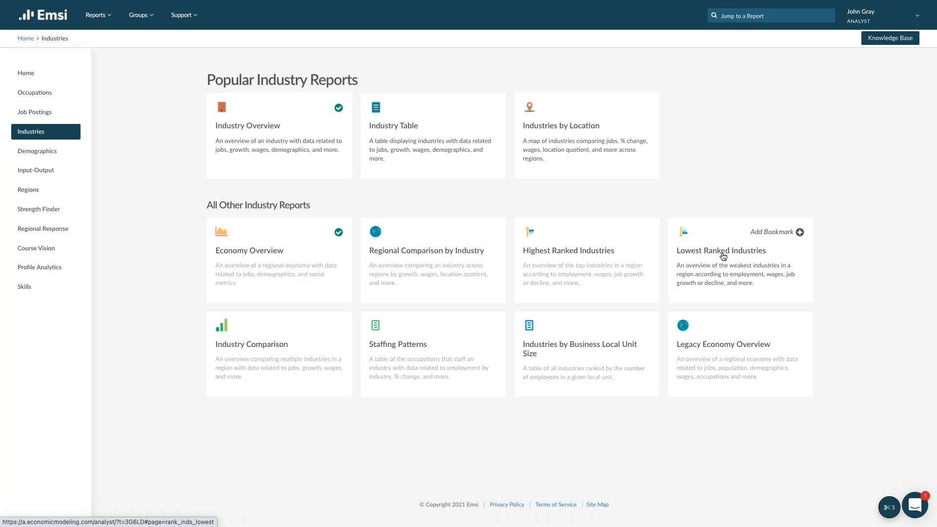
pyautogui.click(393, 145)
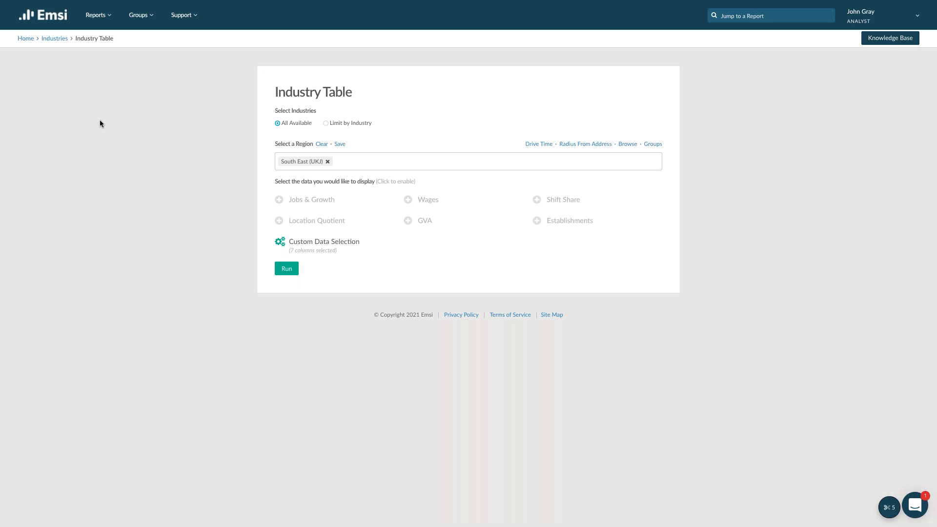
pyautogui.click(54, 39)
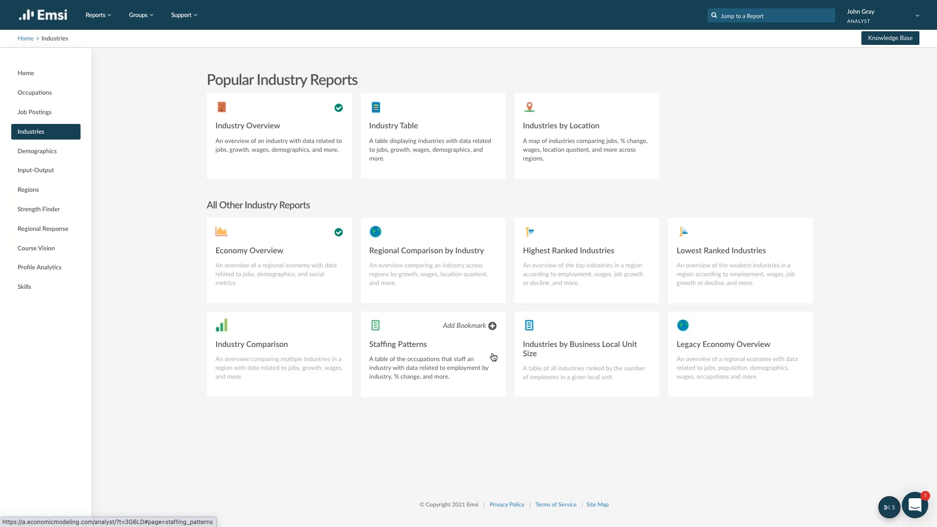
# Step: Run a Staffing Patterns report for the Cluster: Digital (Tradable) industry group in South East
pyautogui.click(418, 345)
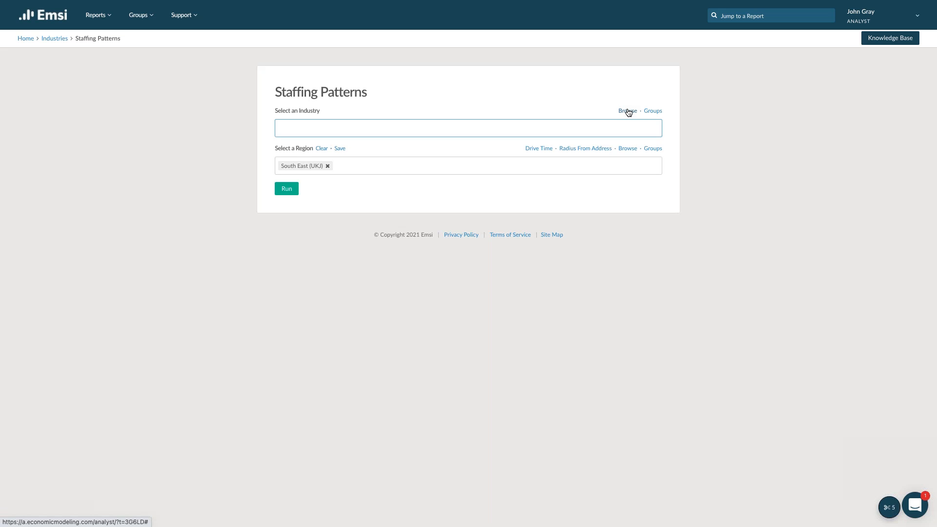
pyautogui.click(653, 112)
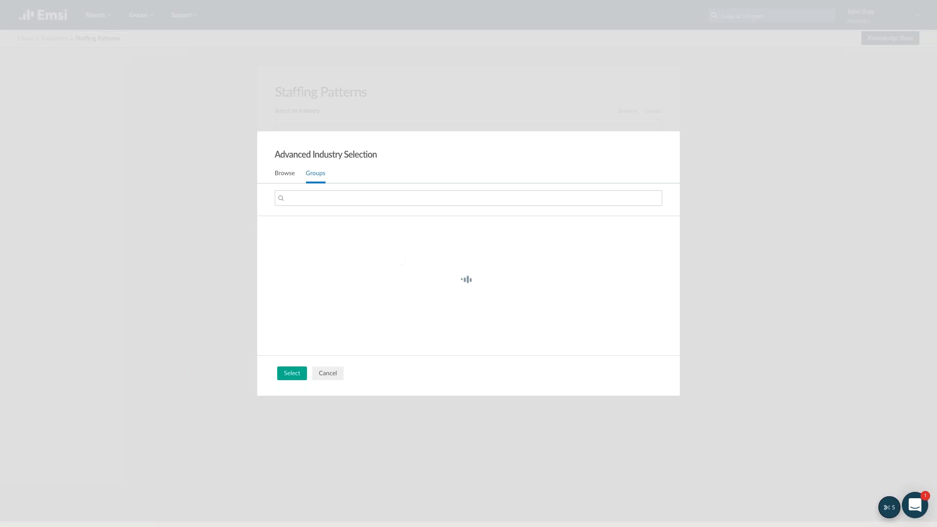
pyautogui.scroll(-3, 394, 274)
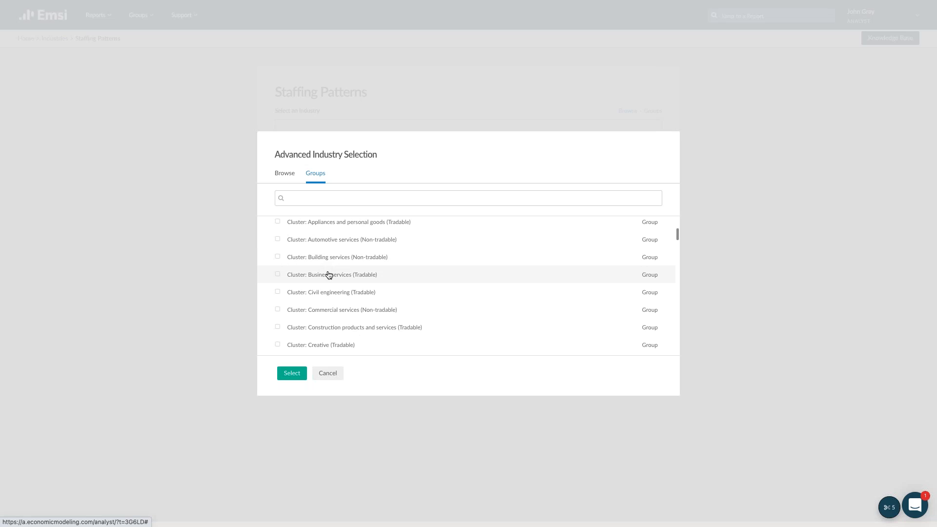
pyautogui.scroll(-3, 349, 284)
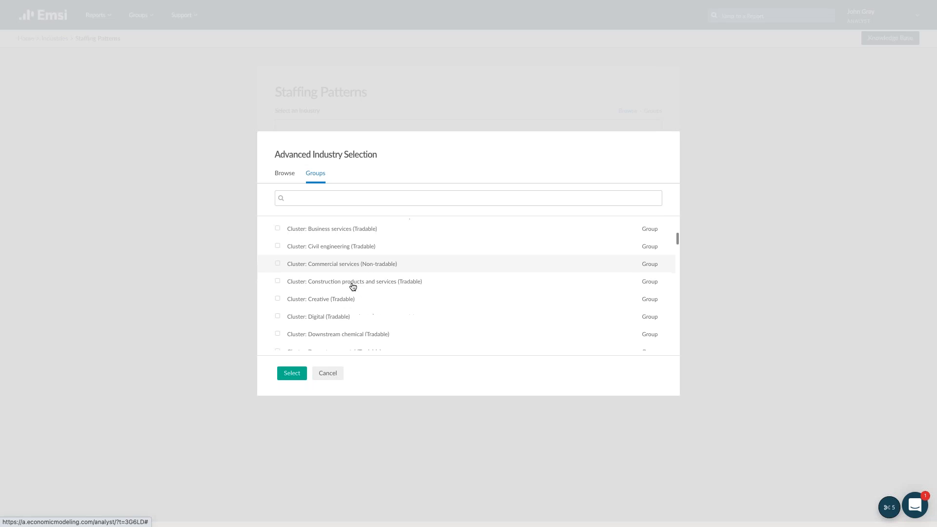
pyautogui.click(277, 311)
pyautogui.click(292, 373)
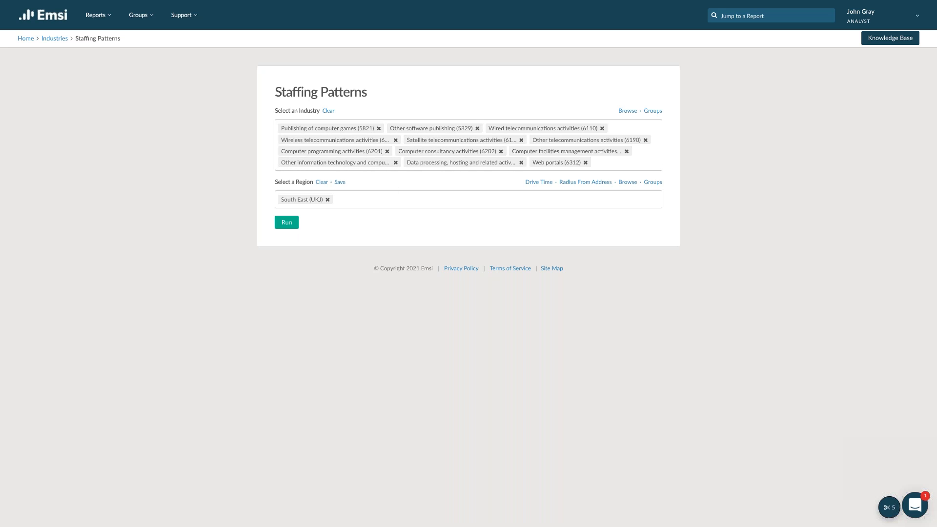
pyautogui.click(287, 225)
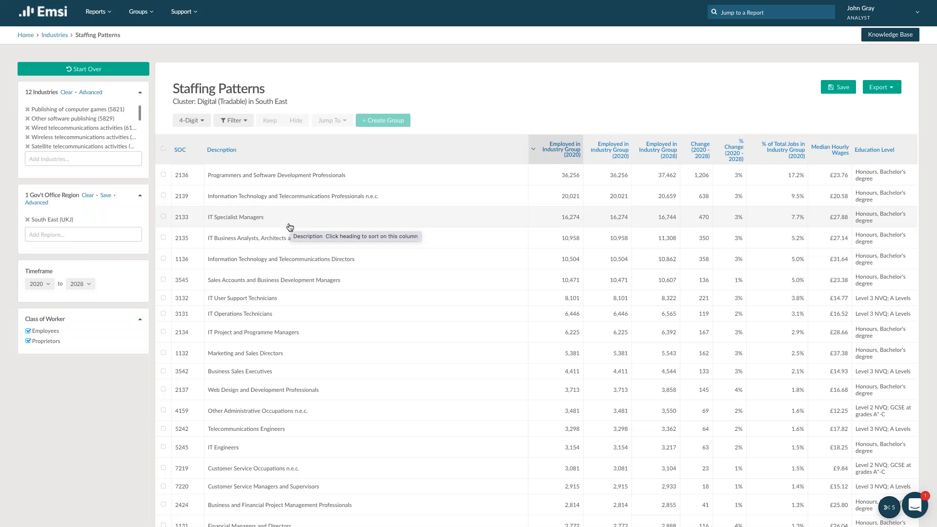
# Step: Examine the Staffing Patterns table's occupations and columns, and view the available digit-level options
pyautogui.scroll(-1, 290, 227)
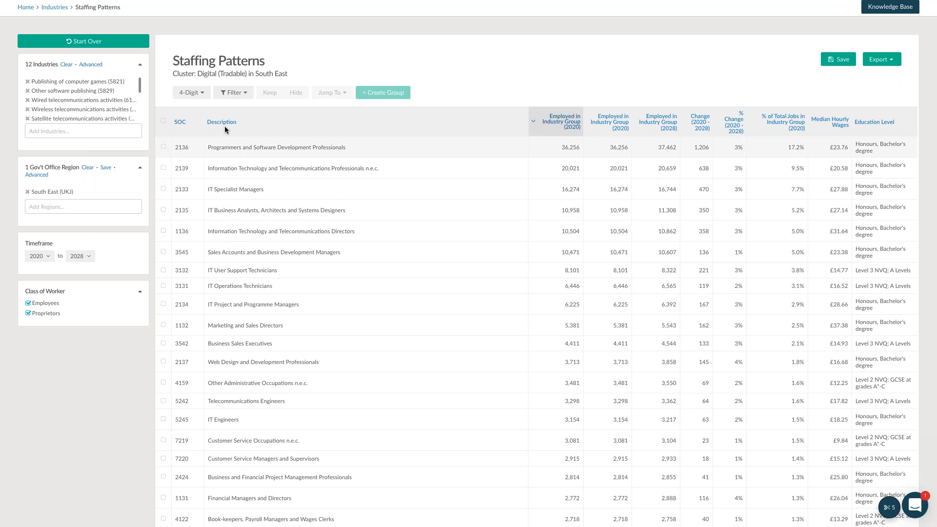
pyautogui.click(203, 95)
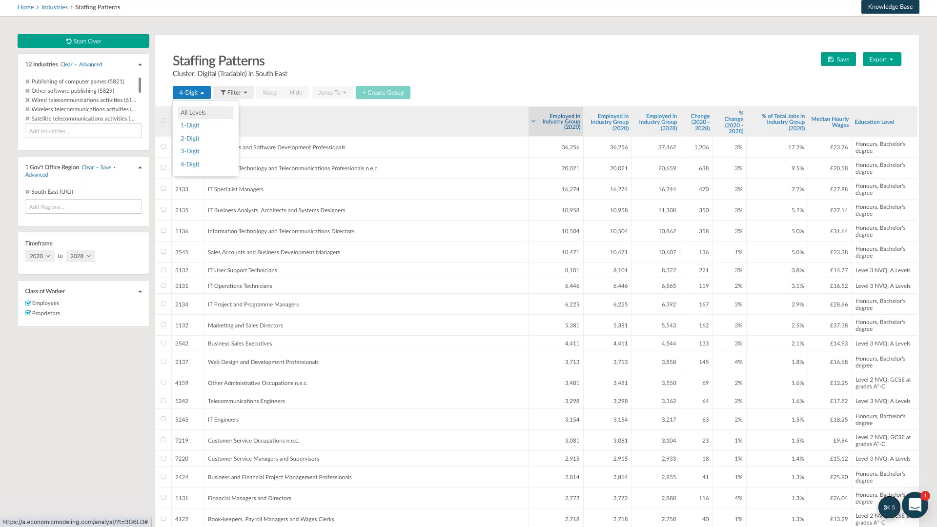
pyautogui.click(313, 66)
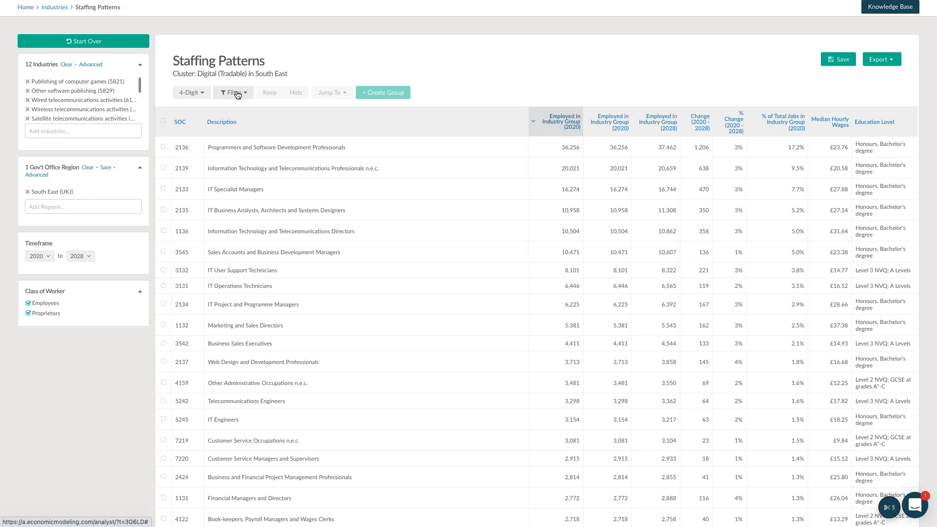
pyautogui.scroll(-1, 458, 71)
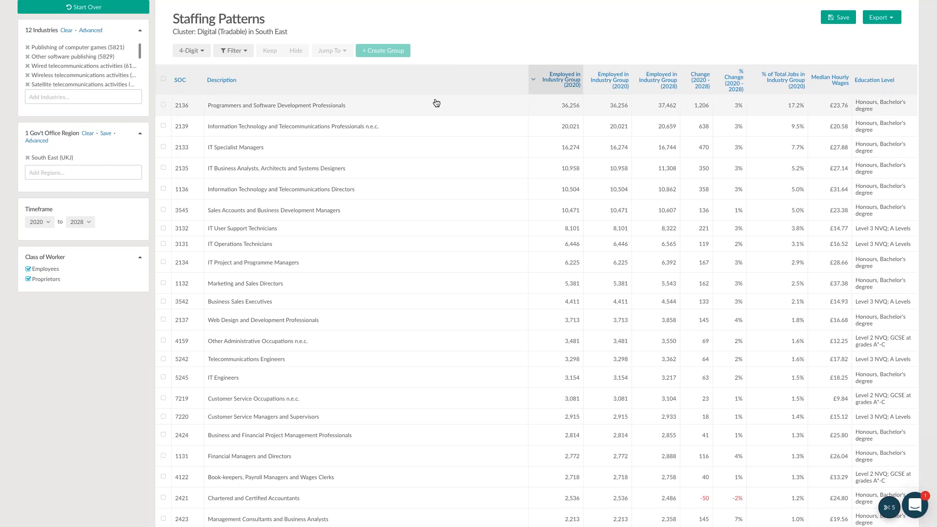
pyautogui.scroll(1, 305, 129)
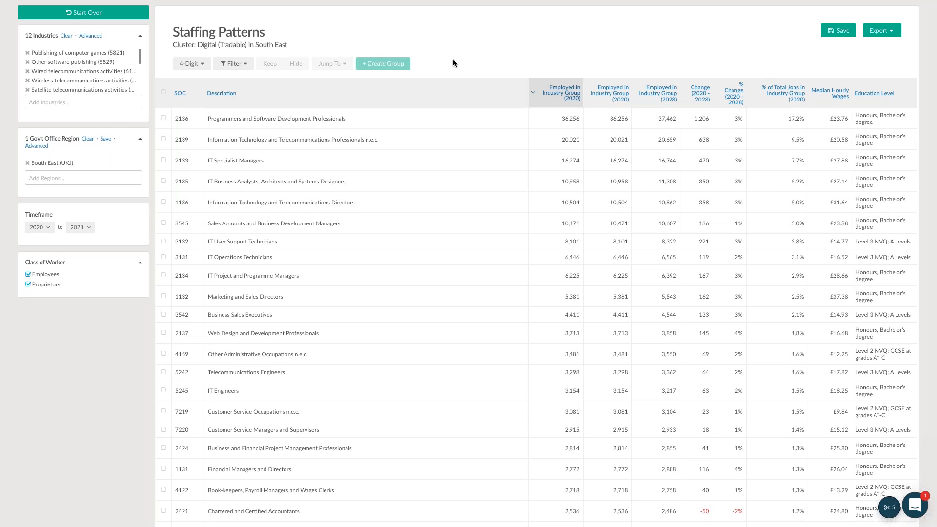
pyautogui.scroll(1, 452, 63)
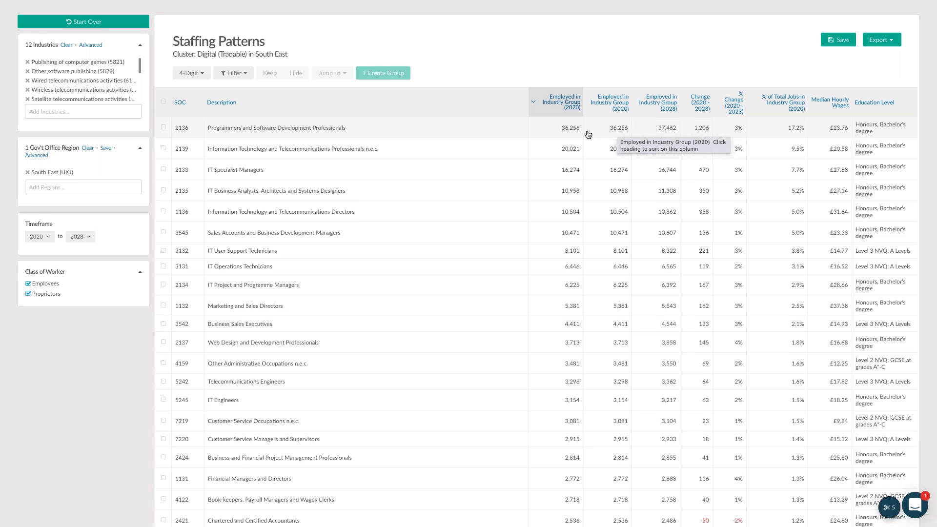
pyautogui.scroll(1, 588, 134)
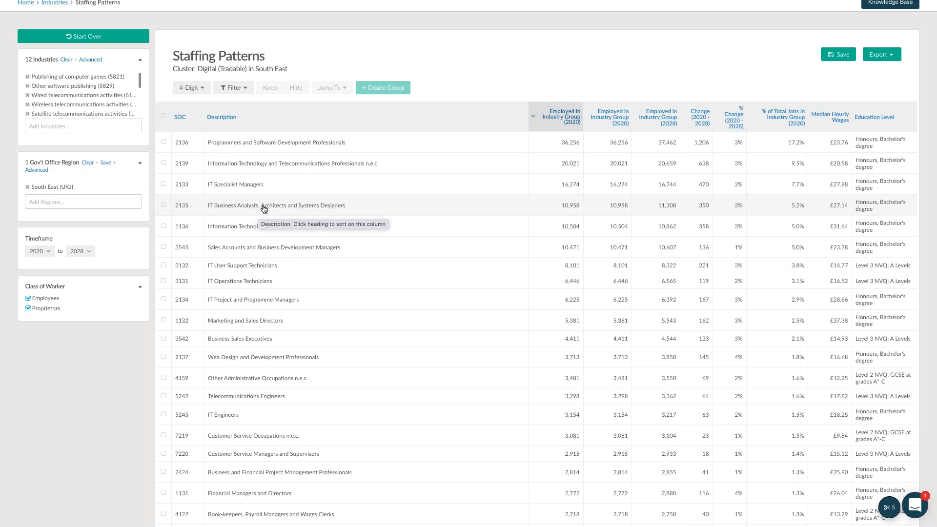
# Step: Examine the lower-employment occupations further down the Staffing Patterns table, including their projected change, wages and education levels
pyautogui.scroll(-1, 259, 213)
pyautogui.scroll(-2, 263, 207)
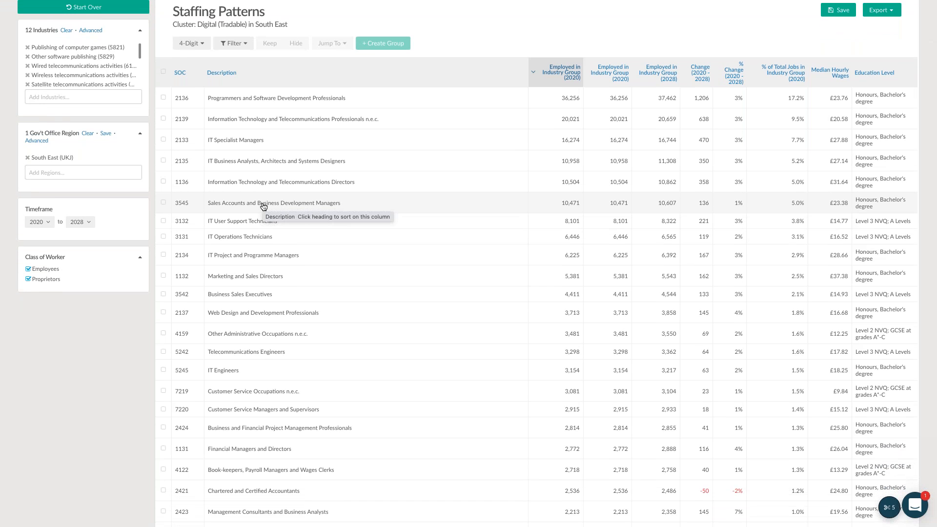
pyautogui.scroll(-1, 264, 207)
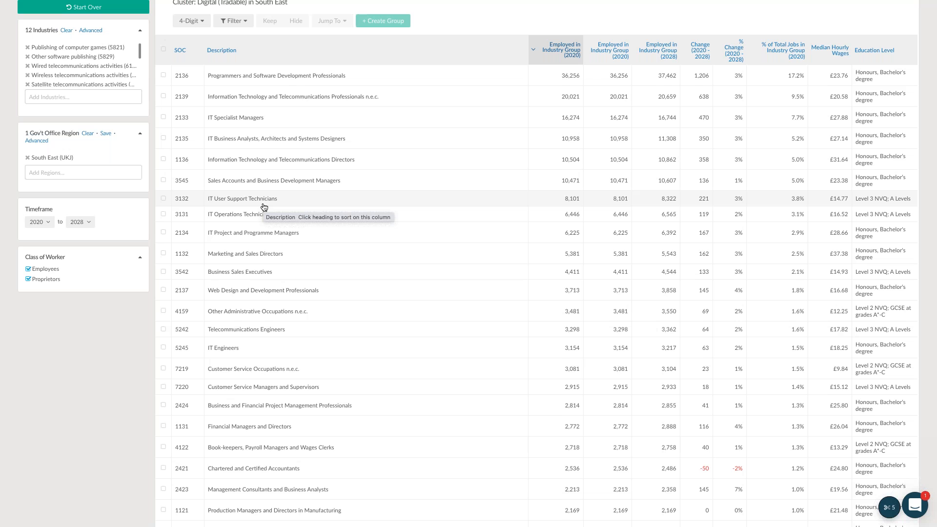
pyautogui.scroll(-1, 263, 207)
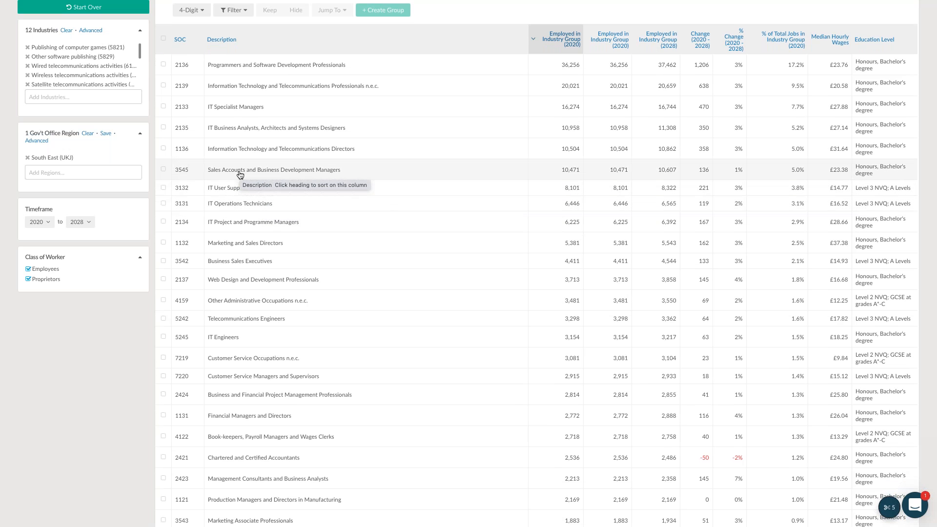
pyautogui.scroll(-5, 240, 175)
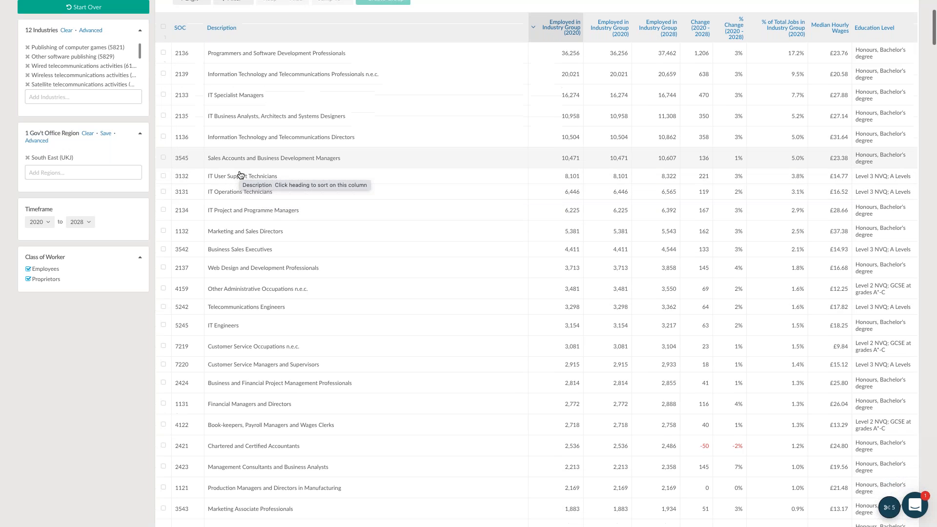
pyautogui.scroll(-5, 241, 175)
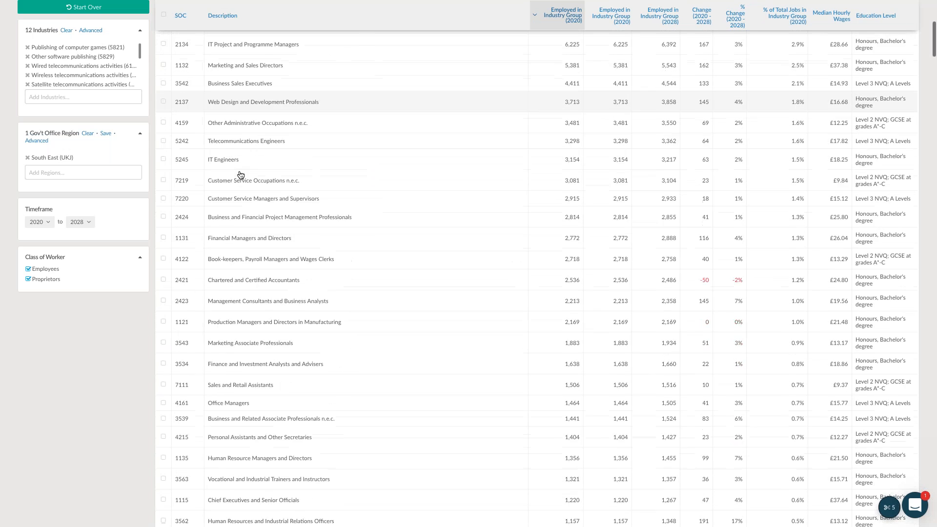
pyautogui.scroll(-3, 245, 225)
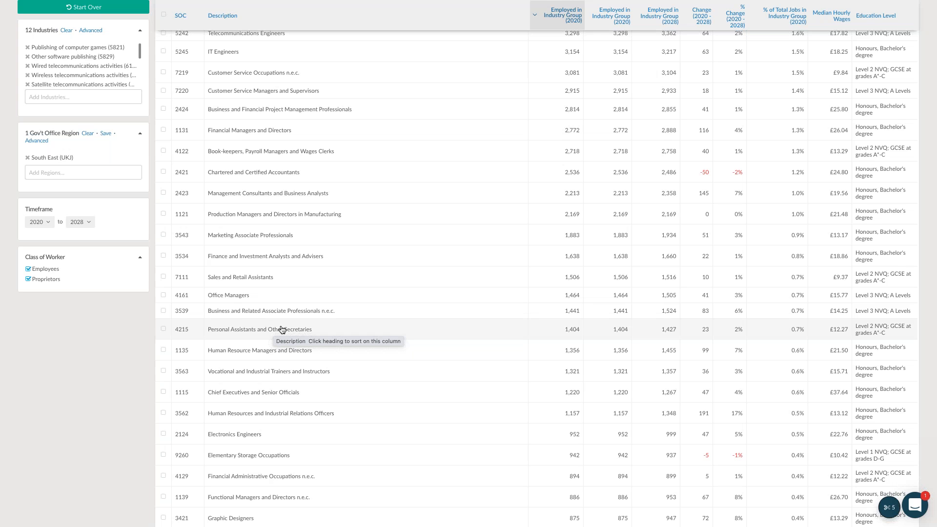
pyautogui.scroll(8, 282, 330)
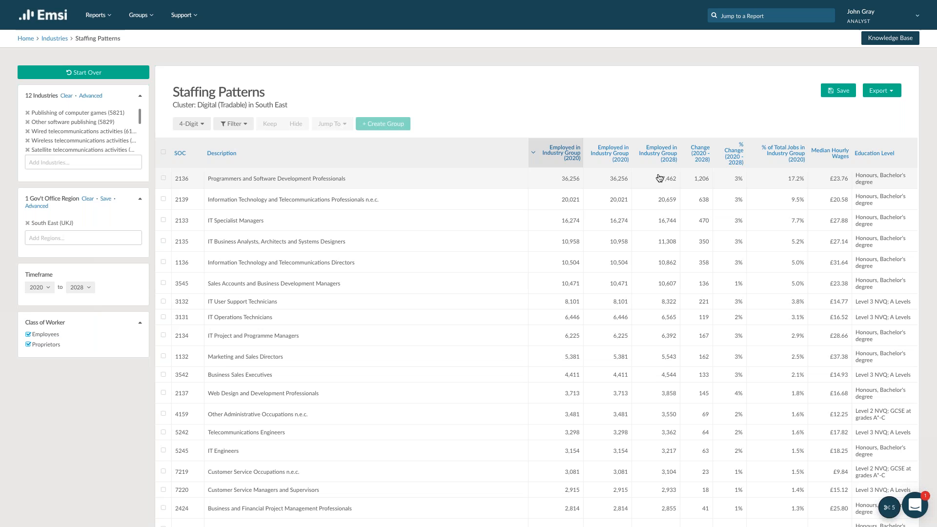
# Step: Sort the occupations by Change (2020 - 2028), largest first, and select the top four to view the reports they can be carried into
pyautogui.click(703, 154)
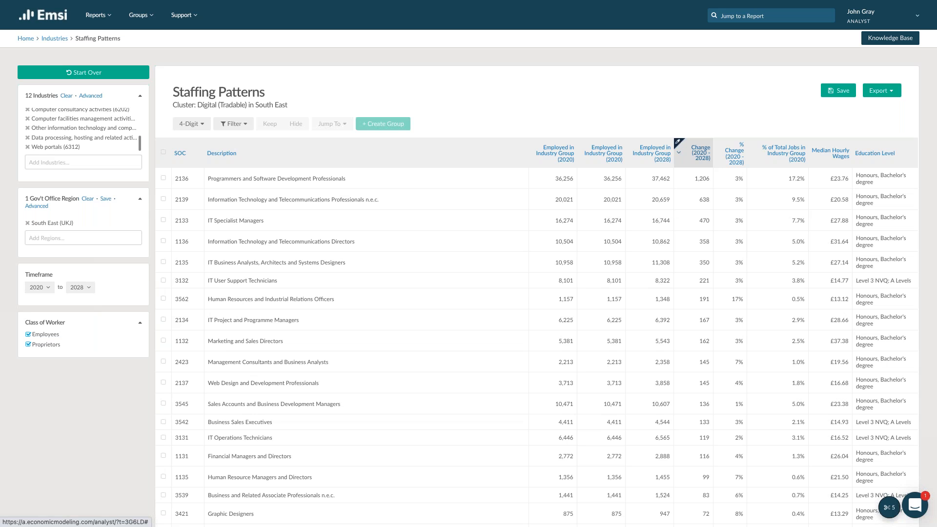
pyautogui.click(163, 178)
pyautogui.click(163, 199)
pyautogui.click(164, 220)
pyautogui.click(164, 242)
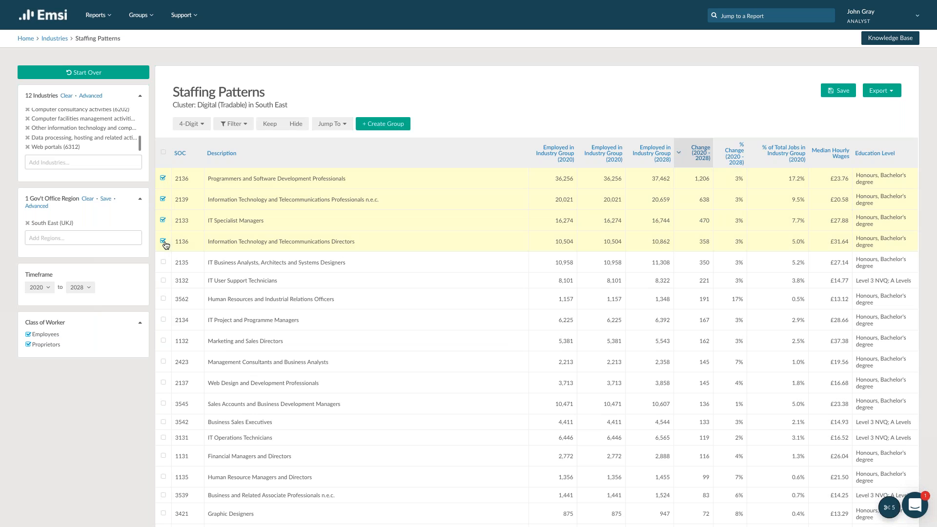
pyautogui.click(346, 125)
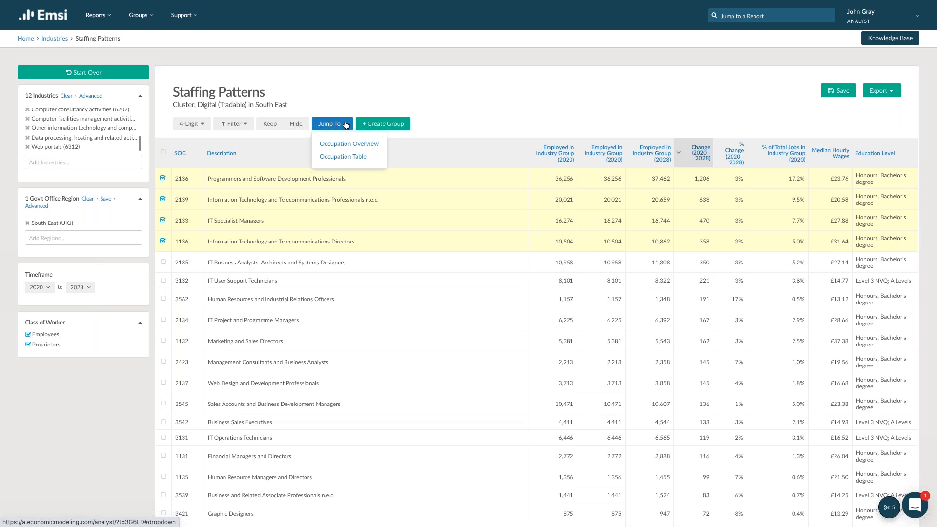